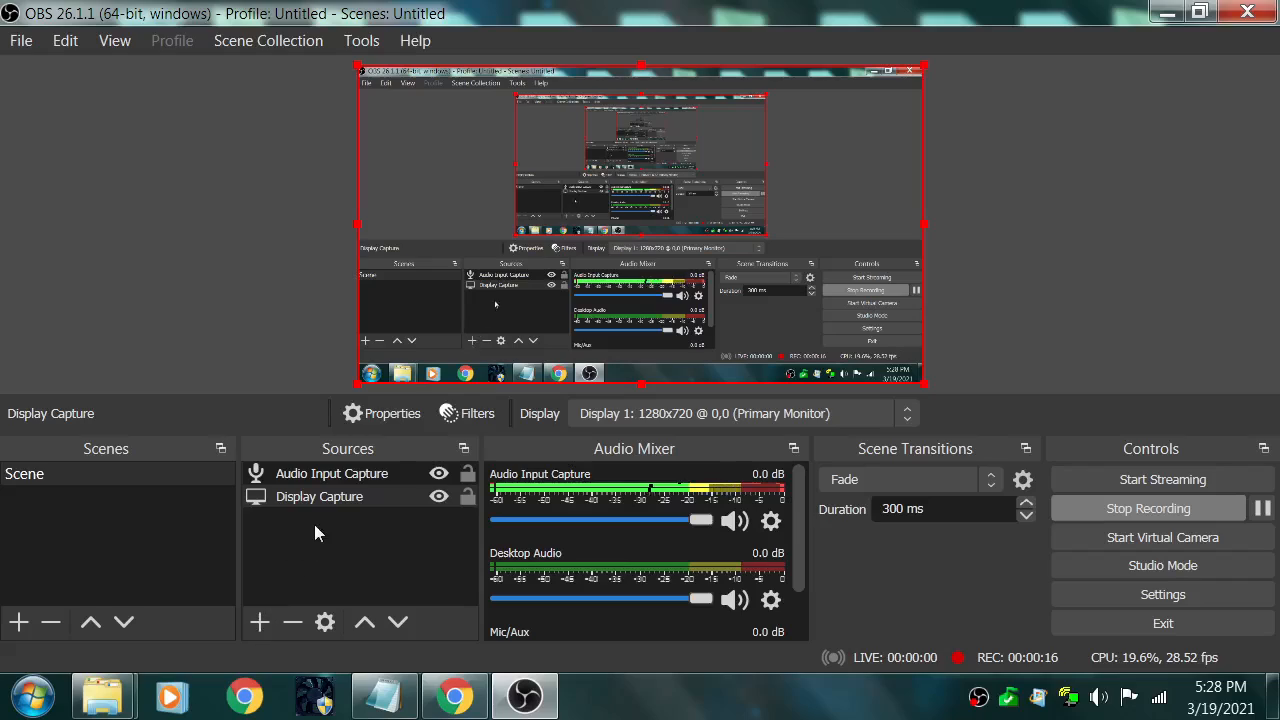
{"action": "right_click", "coordinate": [319, 497]}
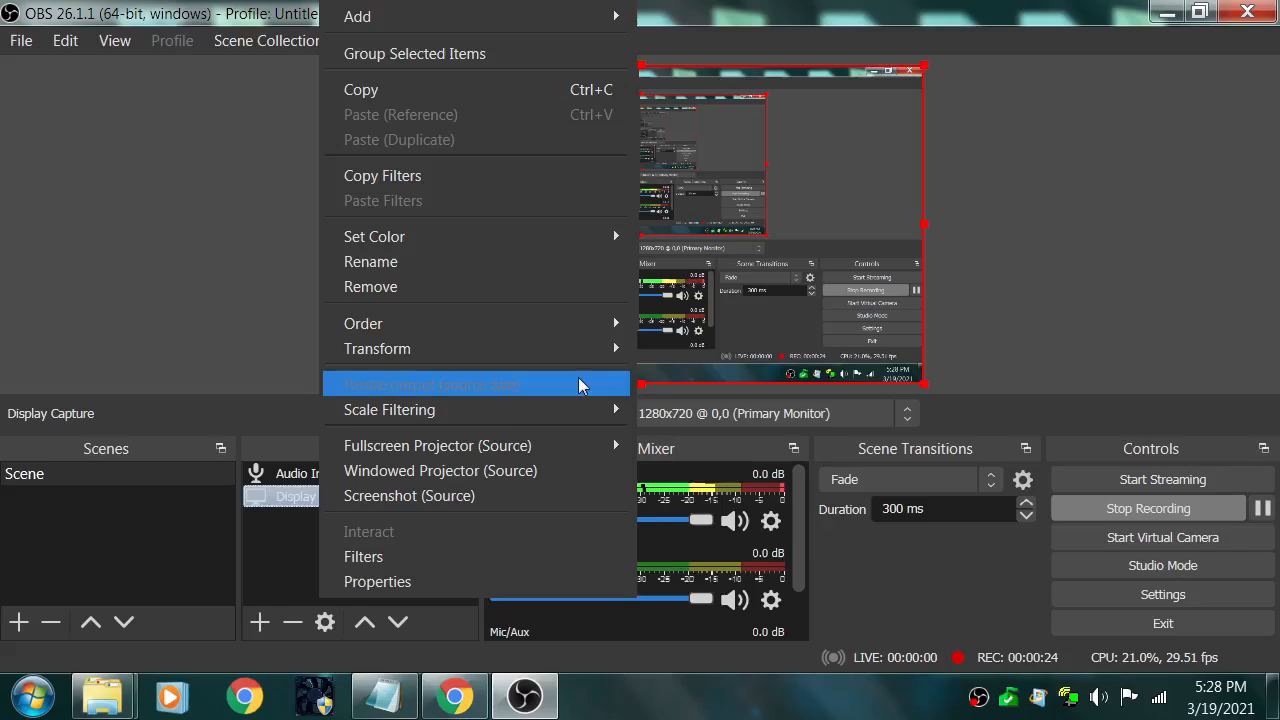
{"action": "left_click", "coordinate": [1092, 294]}
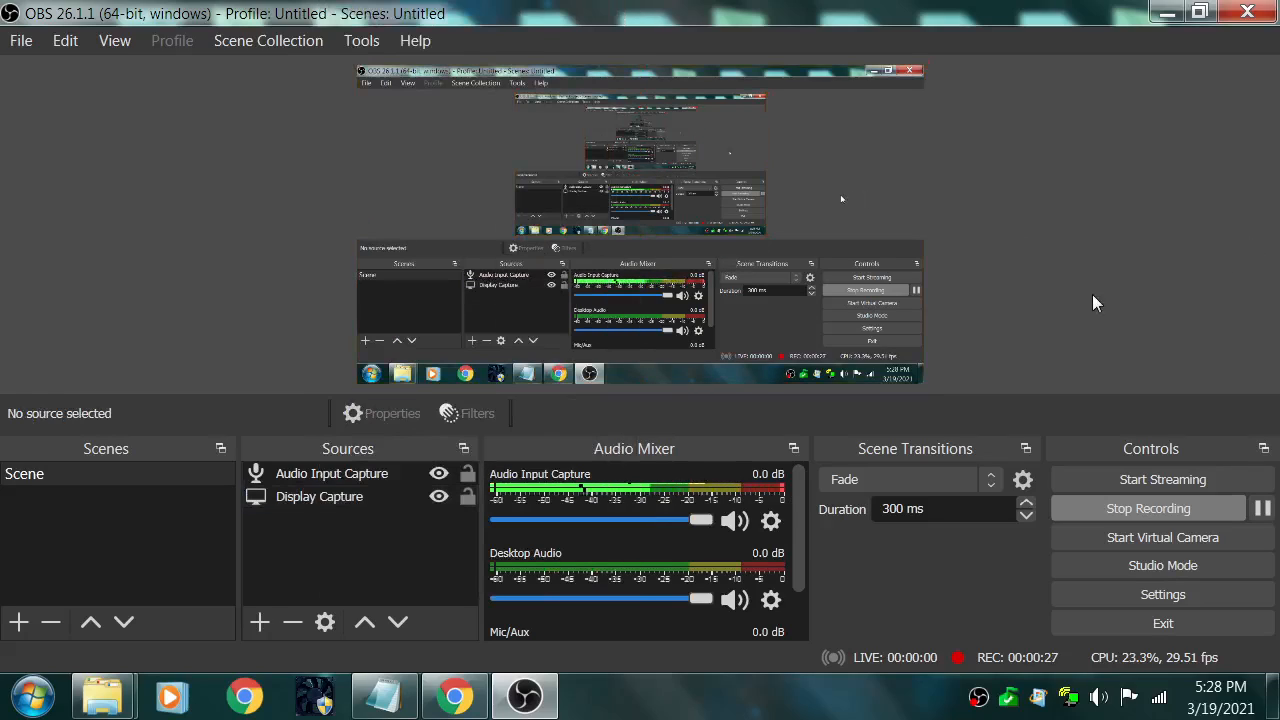
{"action": "left_click", "coordinate": [318, 498]}
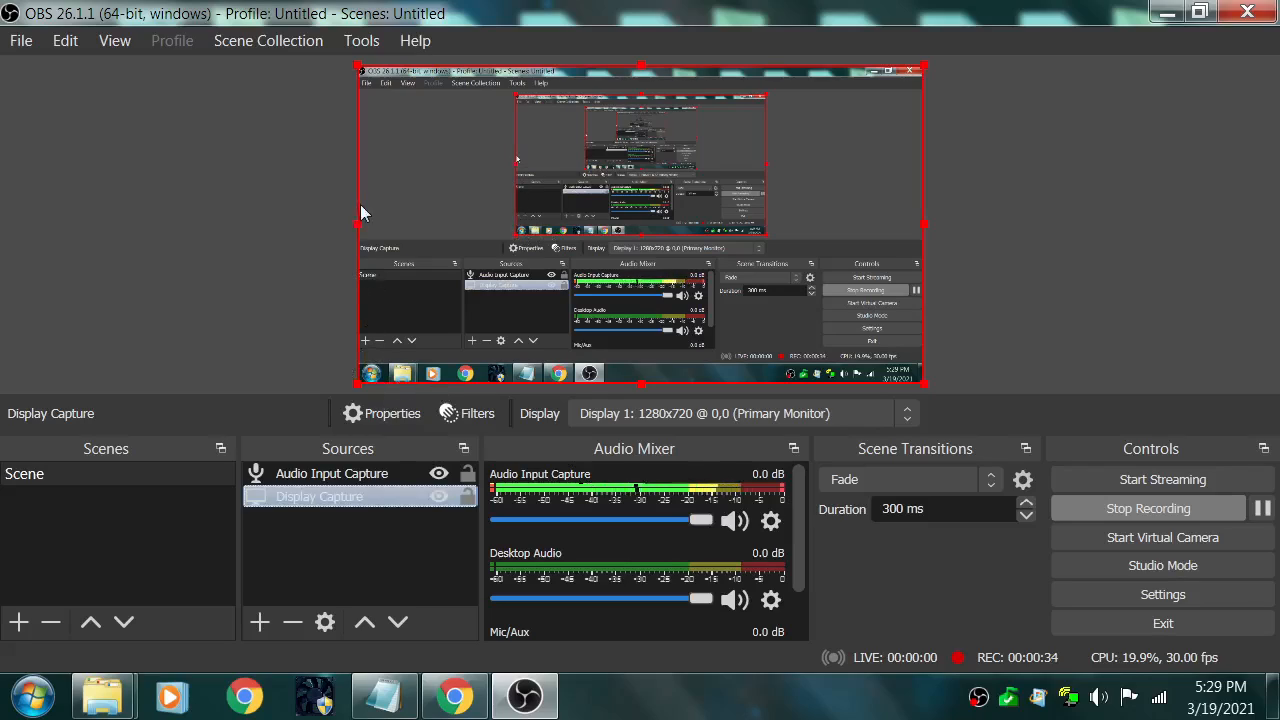
{"action": "right_click", "coordinate": [331, 497]}
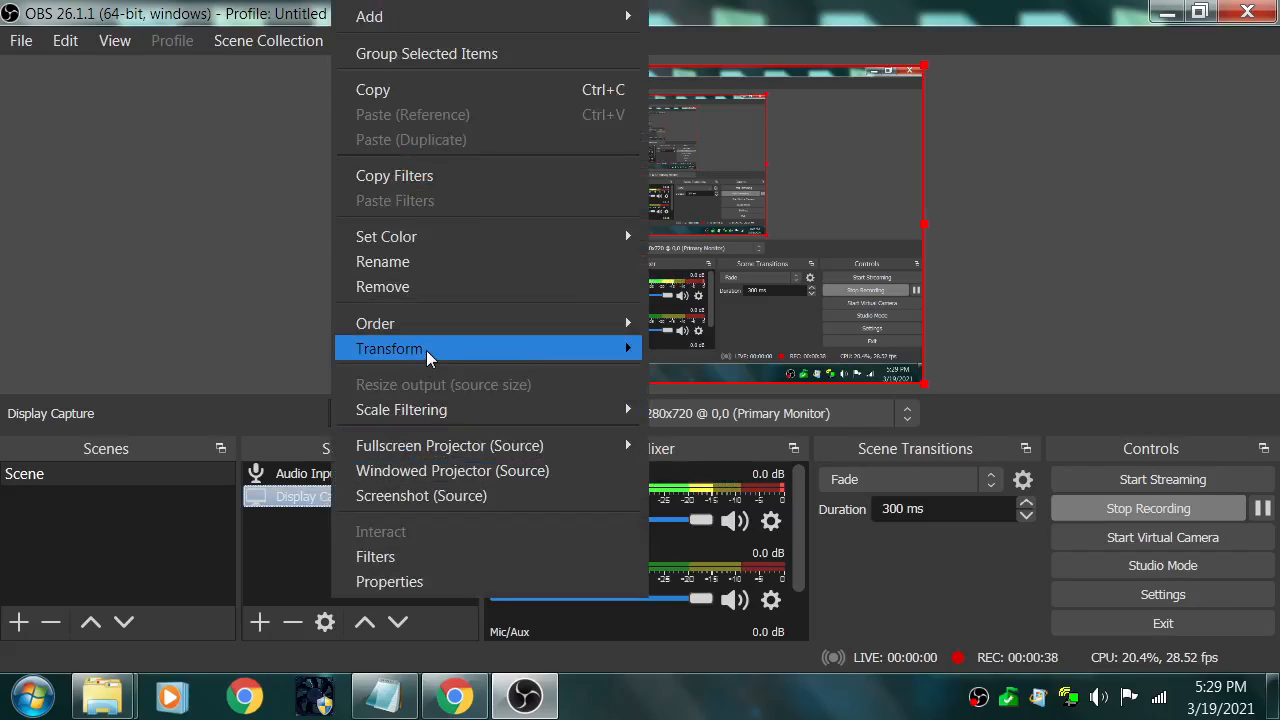
{"action": "mouse_move", "coordinate": [430, 356]}
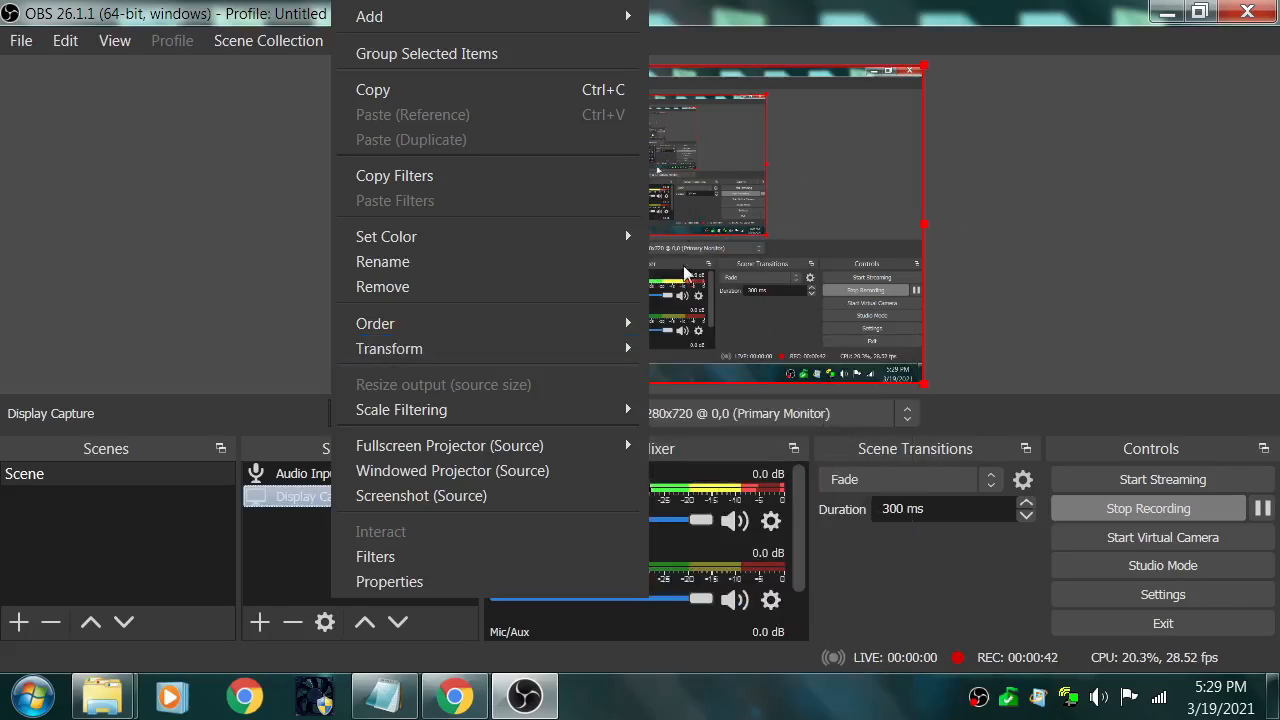
{"action": "left_click", "coordinate": [1092, 282]}
{"action": "left_click", "coordinate": [1092, 282]}
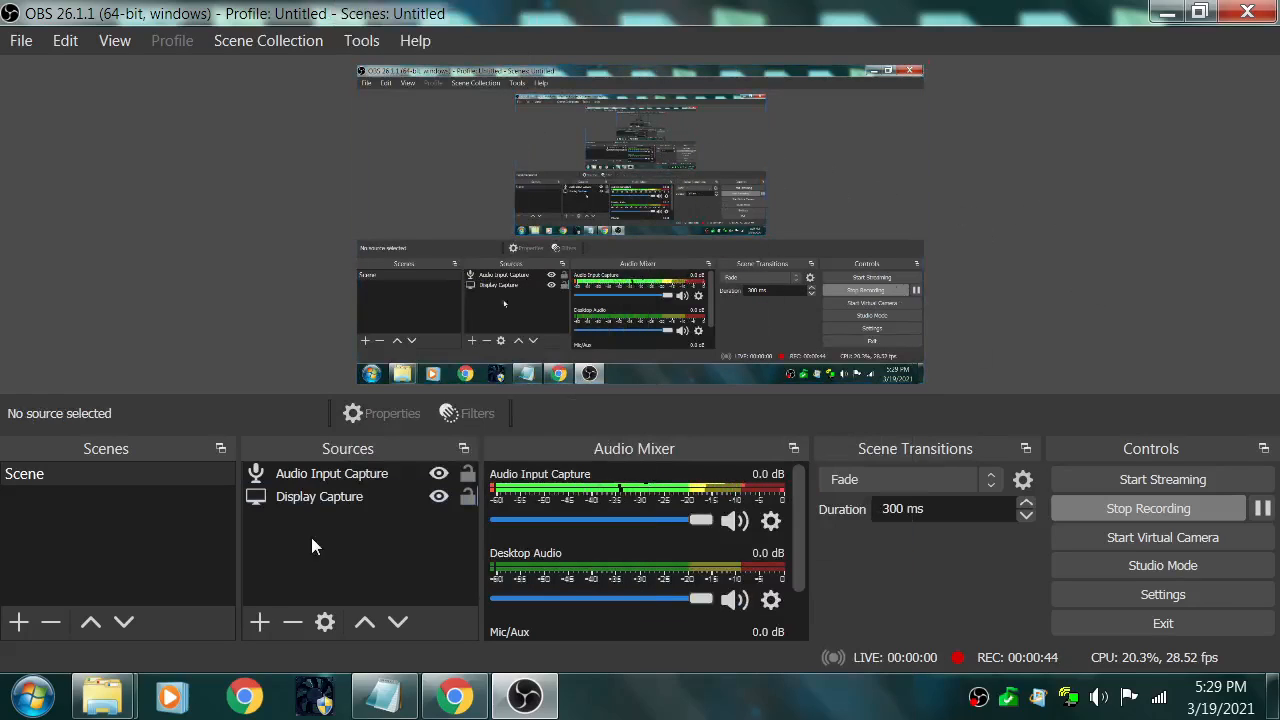
{"action": "left_click", "coordinate": [320, 497]}
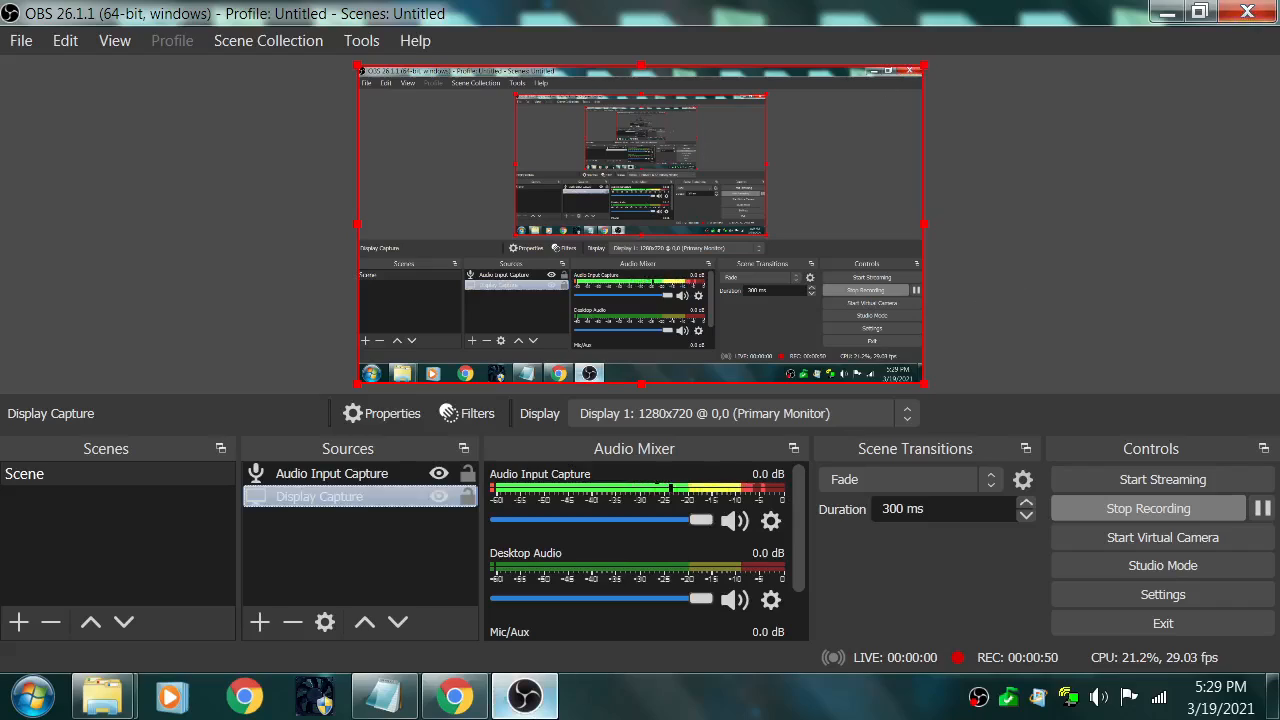
{"action": "right_click", "coordinate": [533, 708]}
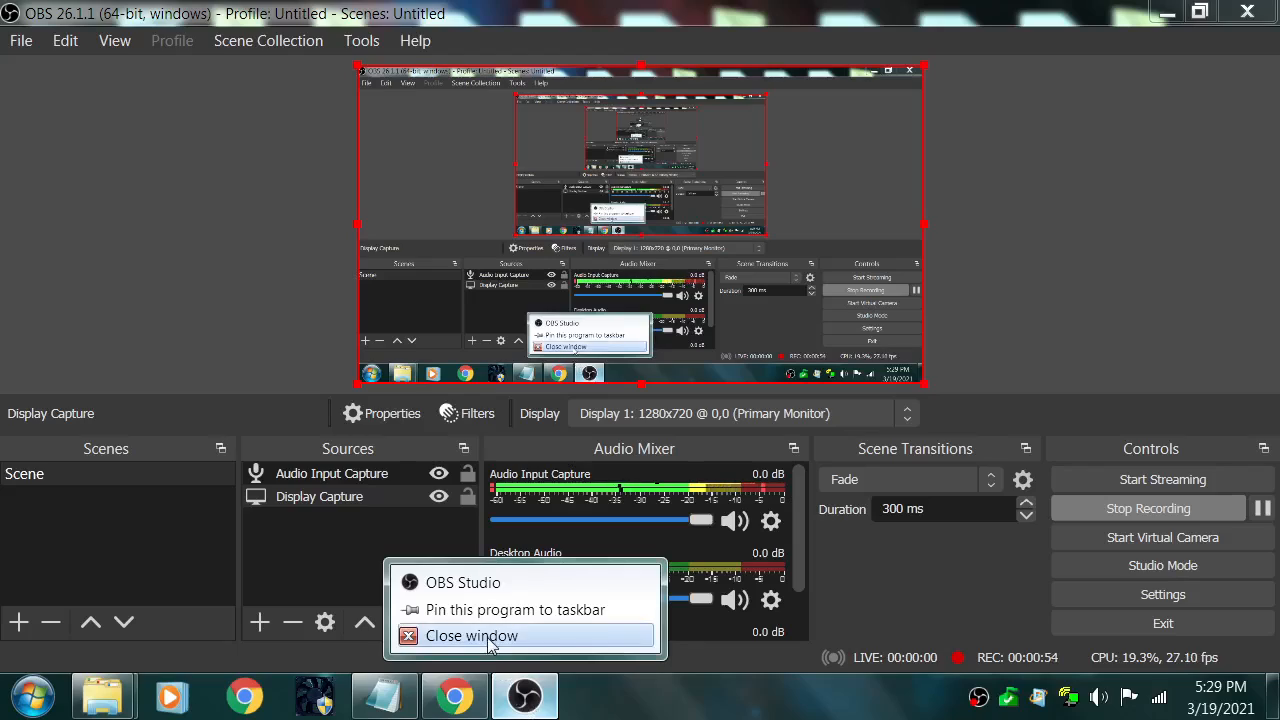
{"action": "left_click", "coordinate": [688, 714]}
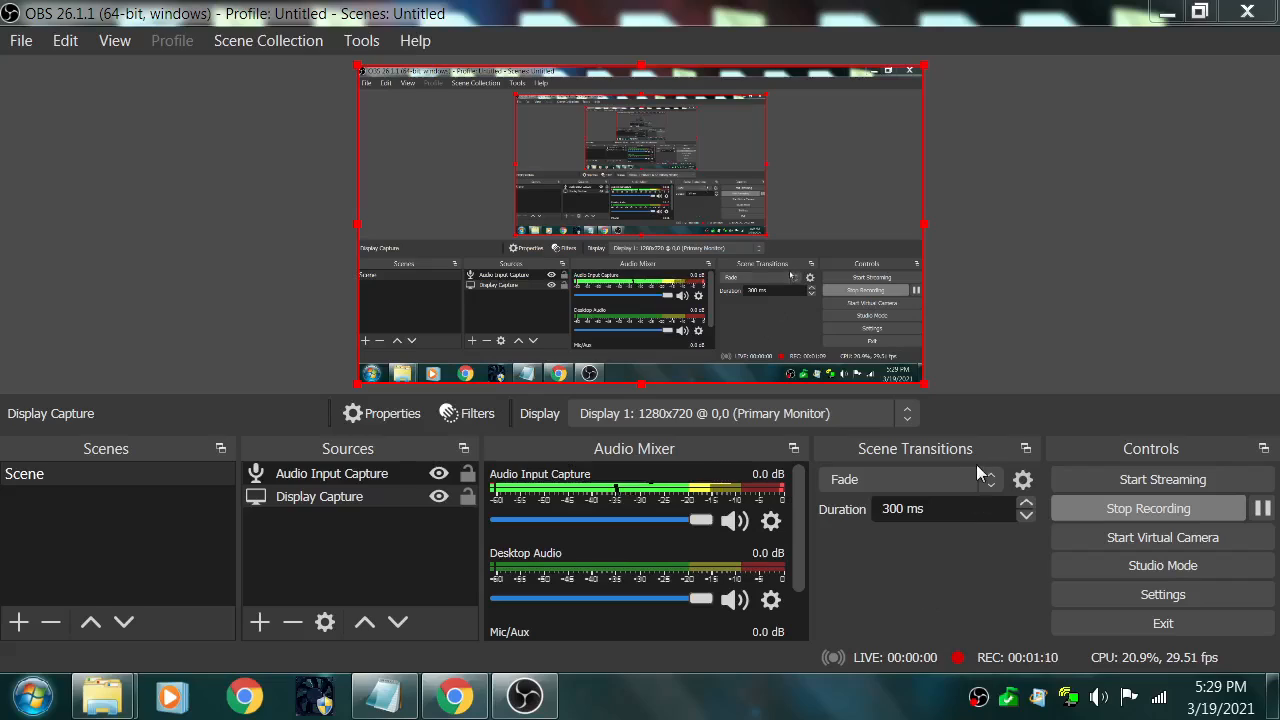
Step: Look over the audio mixer channels from Audio Input Capture through Desktop Audio to Mic/Aux
{"action": "left_click_drag", "start_coordinate": [797, 535], "coordinate": [799, 592]}
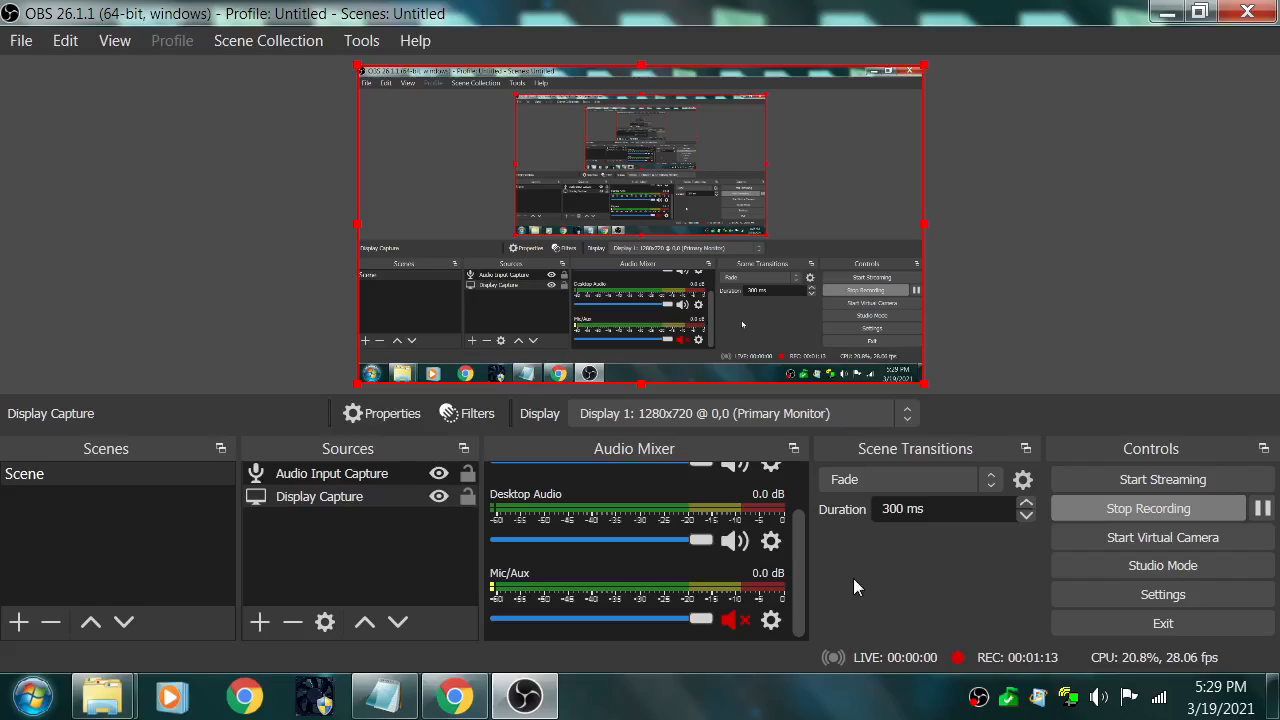
{"action": "left_click_drag", "start_coordinate": [797, 595], "coordinate": [797, 529]}
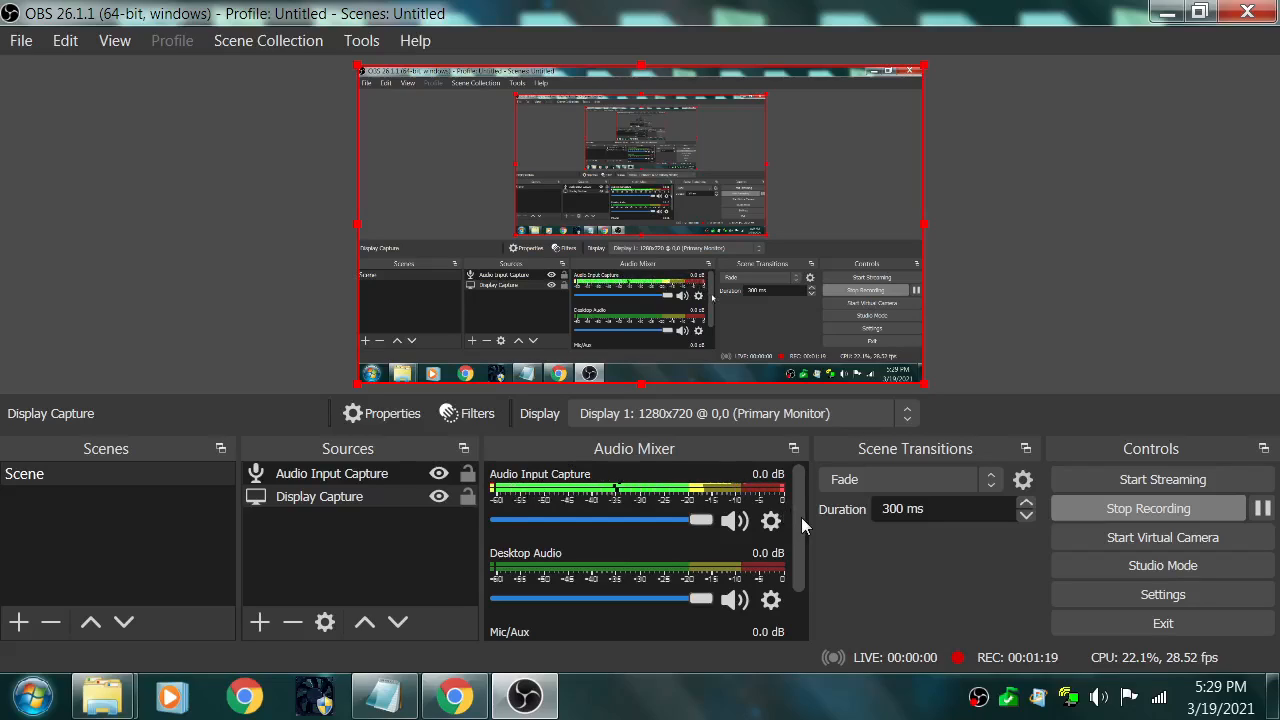
{"action": "left_click_drag", "start_coordinate": [801, 517], "coordinate": [805, 579]}
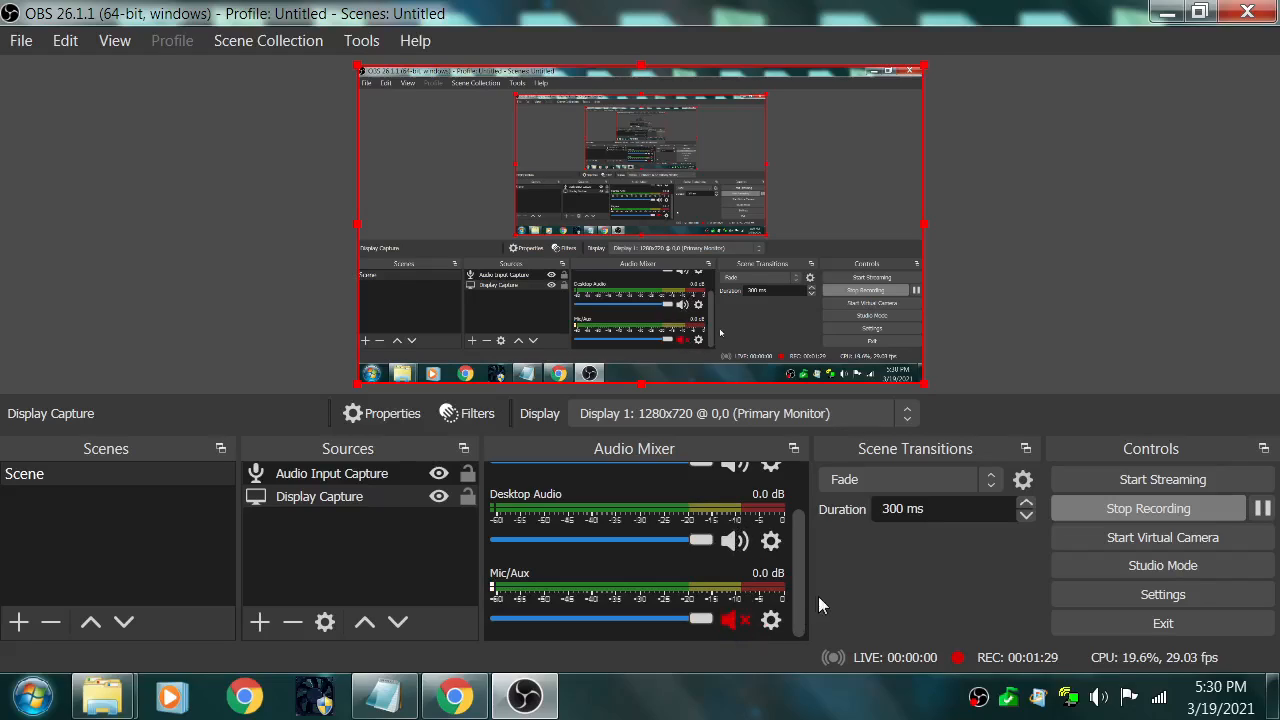
{"action": "scroll", "coordinate": [796, 608], "scroll_direction": "up", "scroll_amount": 2}
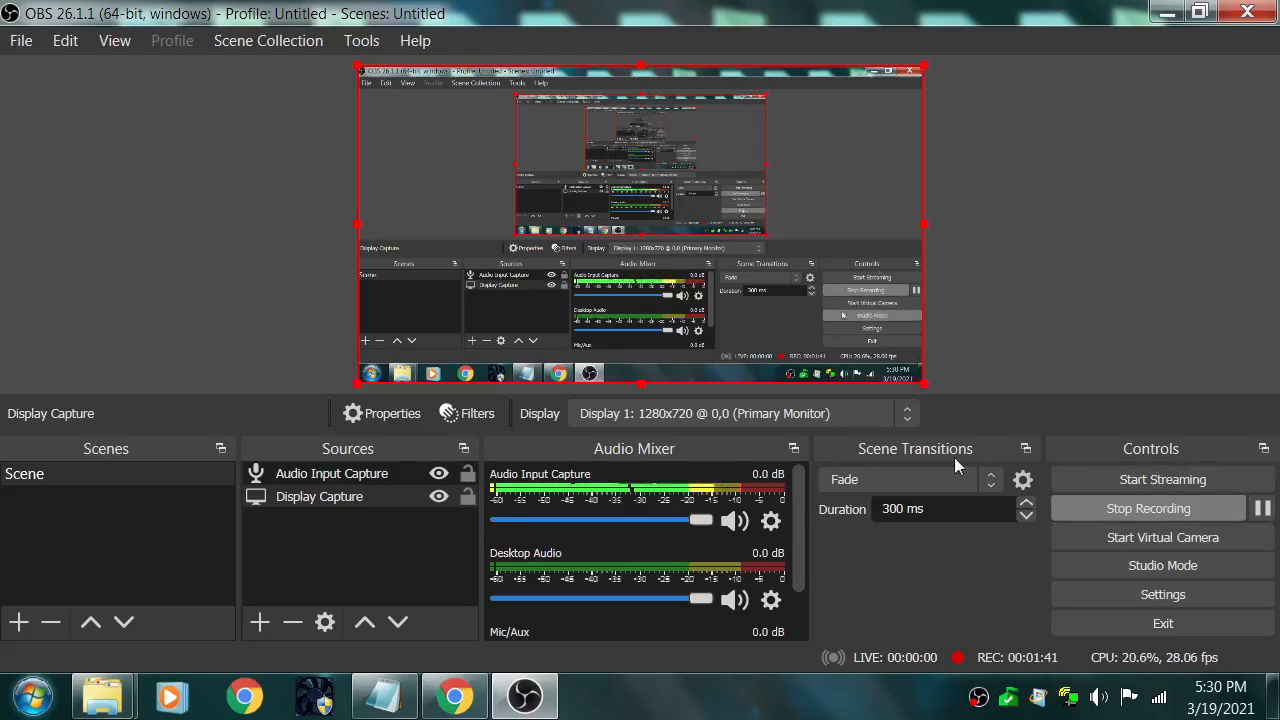
{"action": "left_click", "coordinate": [364, 41]}
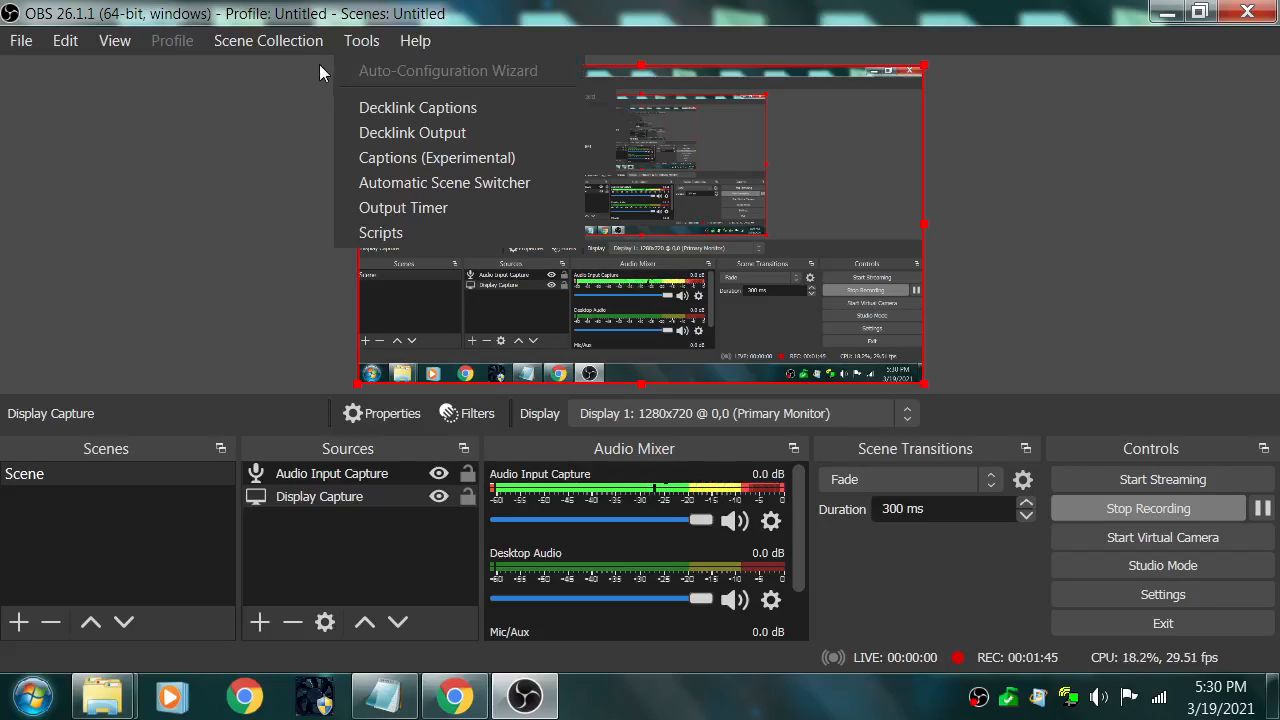
{"action": "left_click", "coordinate": [1076, 209]}
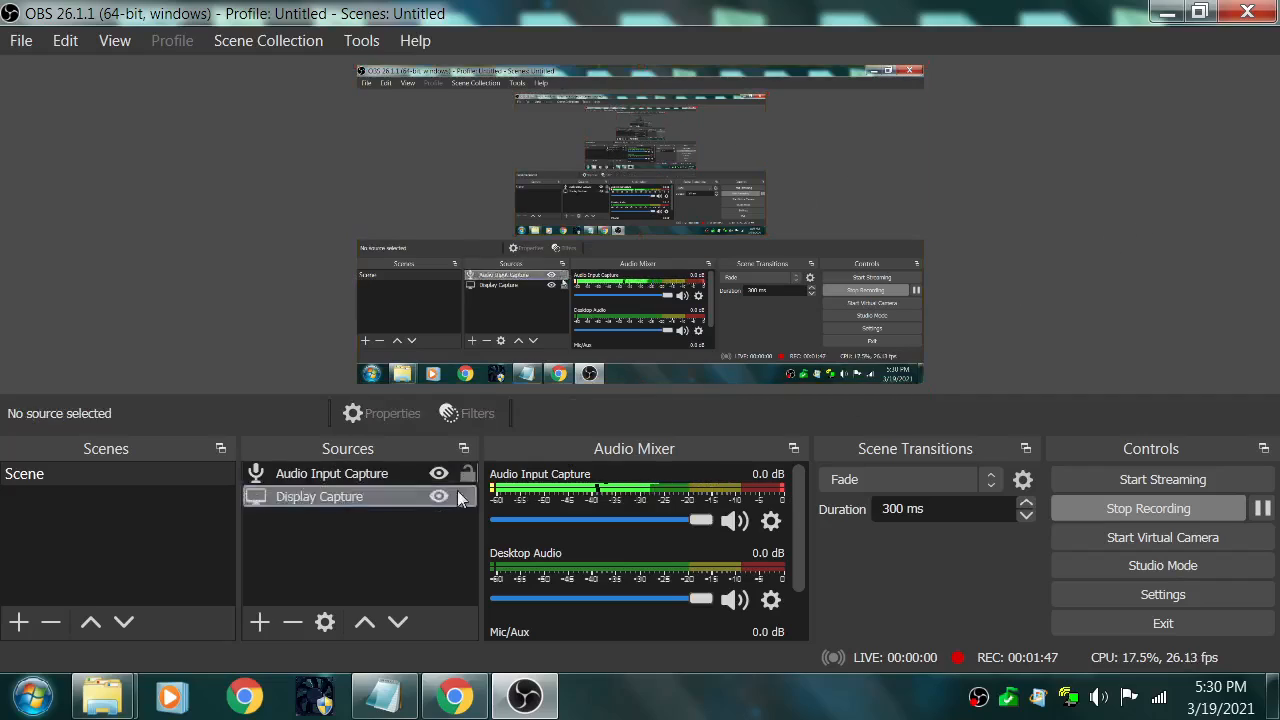
Step: Select the Display Capture source and open the video settings to examine the canvas and output resolutions
{"action": "left_click", "coordinate": [357, 499]}
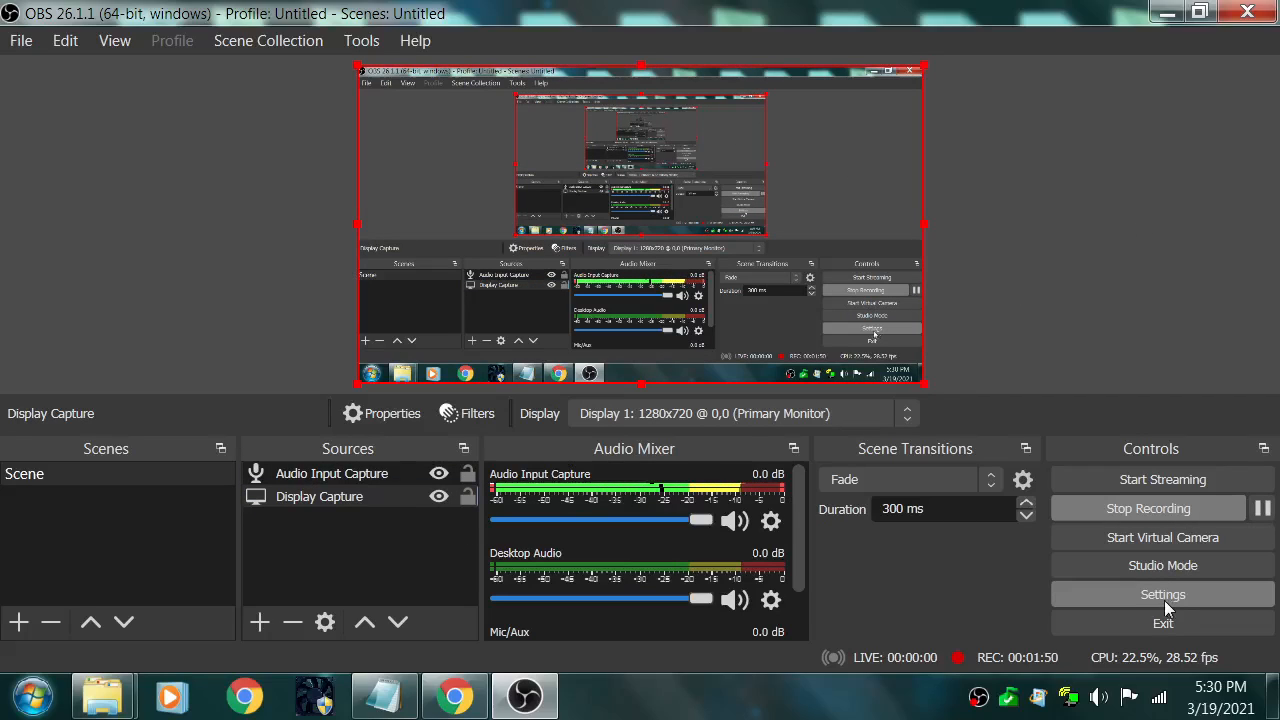
{"action": "left_click", "coordinate": [1164, 596]}
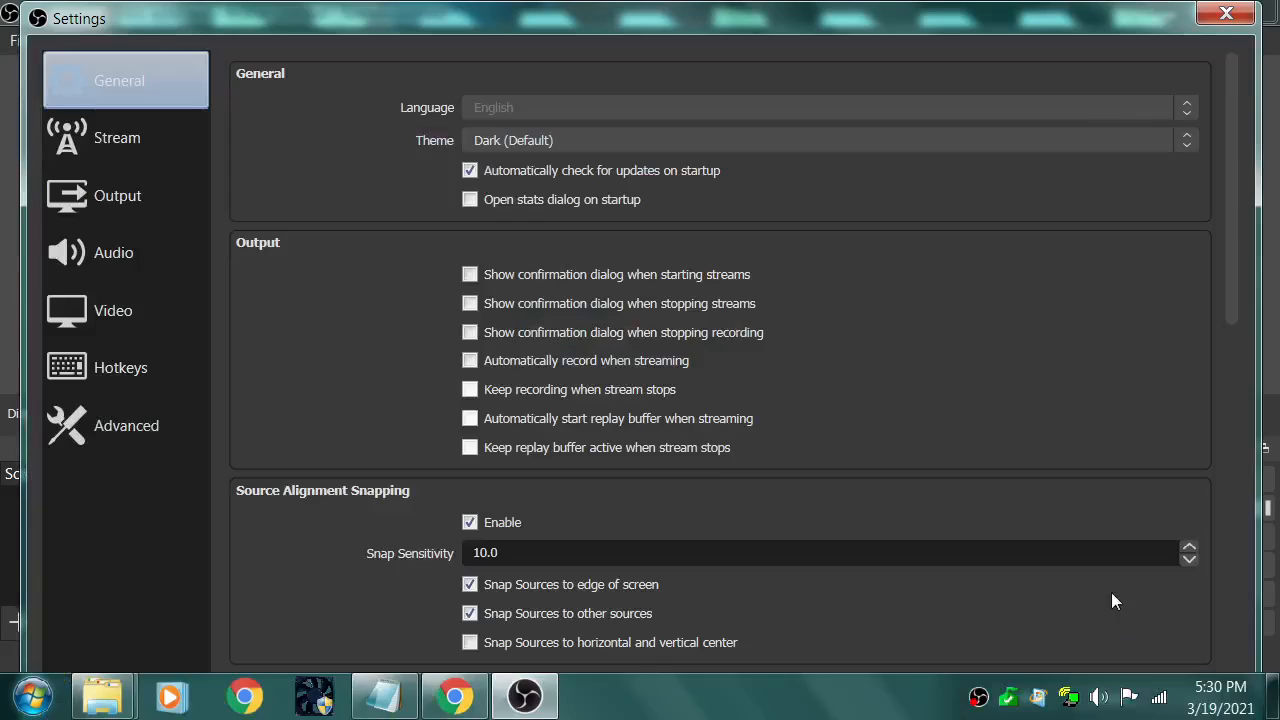
{"action": "left_click", "coordinate": [143, 312]}
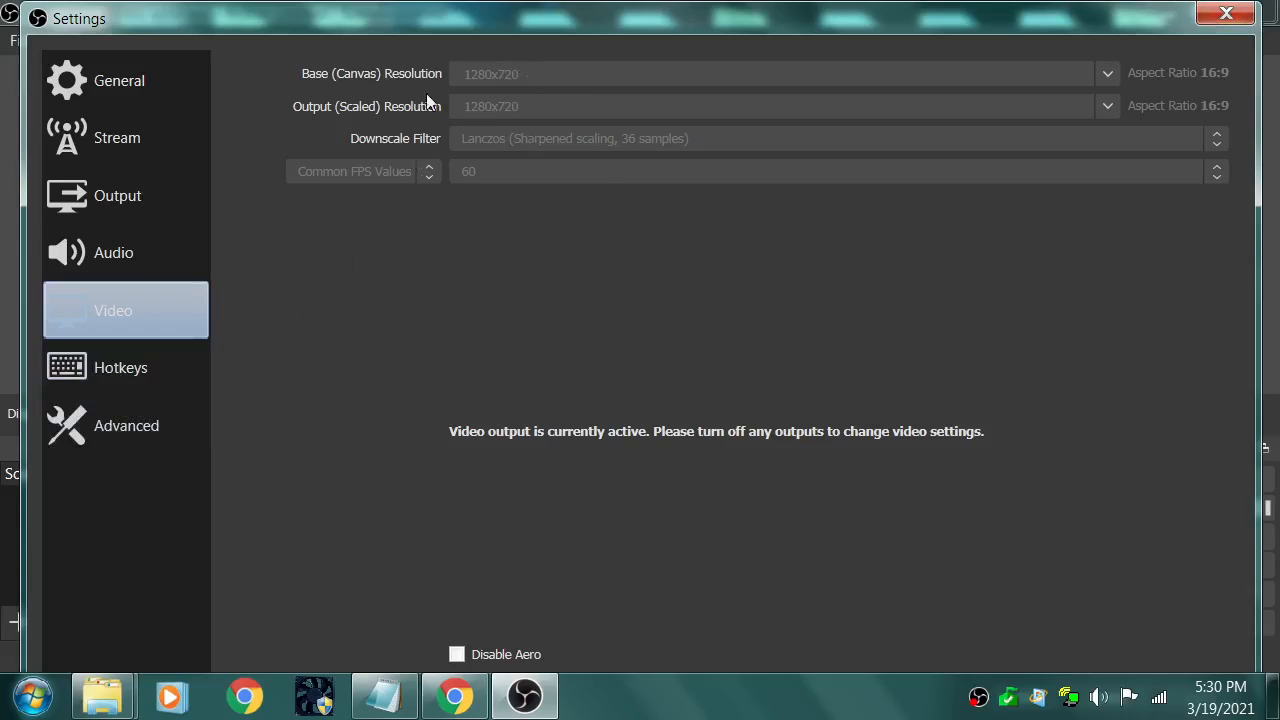
Step: Show the desktop, check the monitor's available resolutions in the Windows screen resolution settings, and close them
{"action": "right_click", "coordinate": [703, 707]}
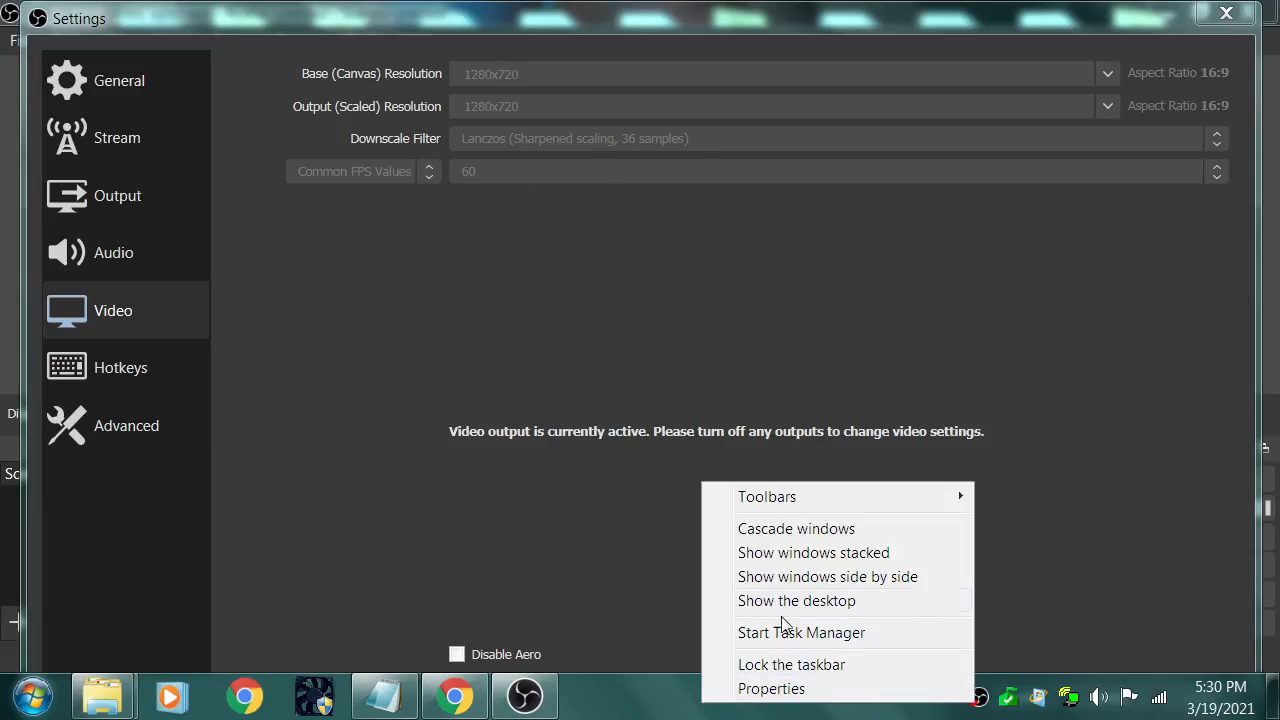
{"action": "left_click", "coordinate": [879, 604]}
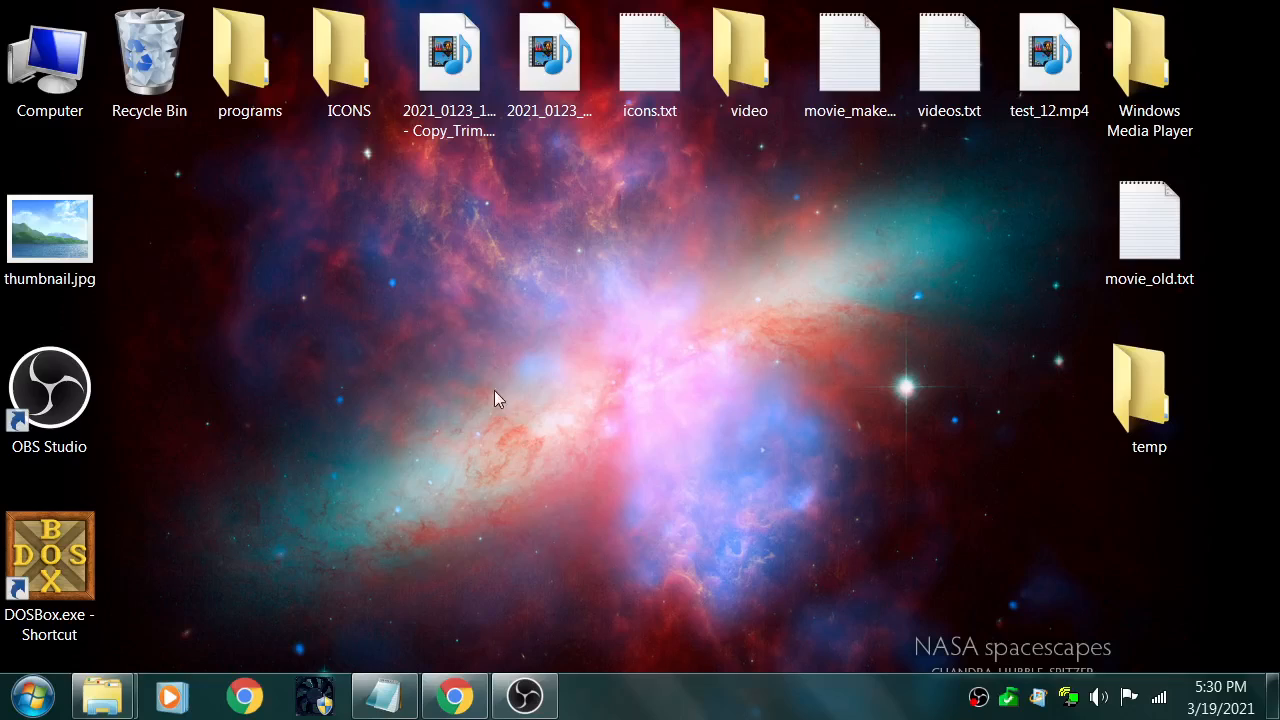
{"action": "right_click", "coordinate": [492, 352]}
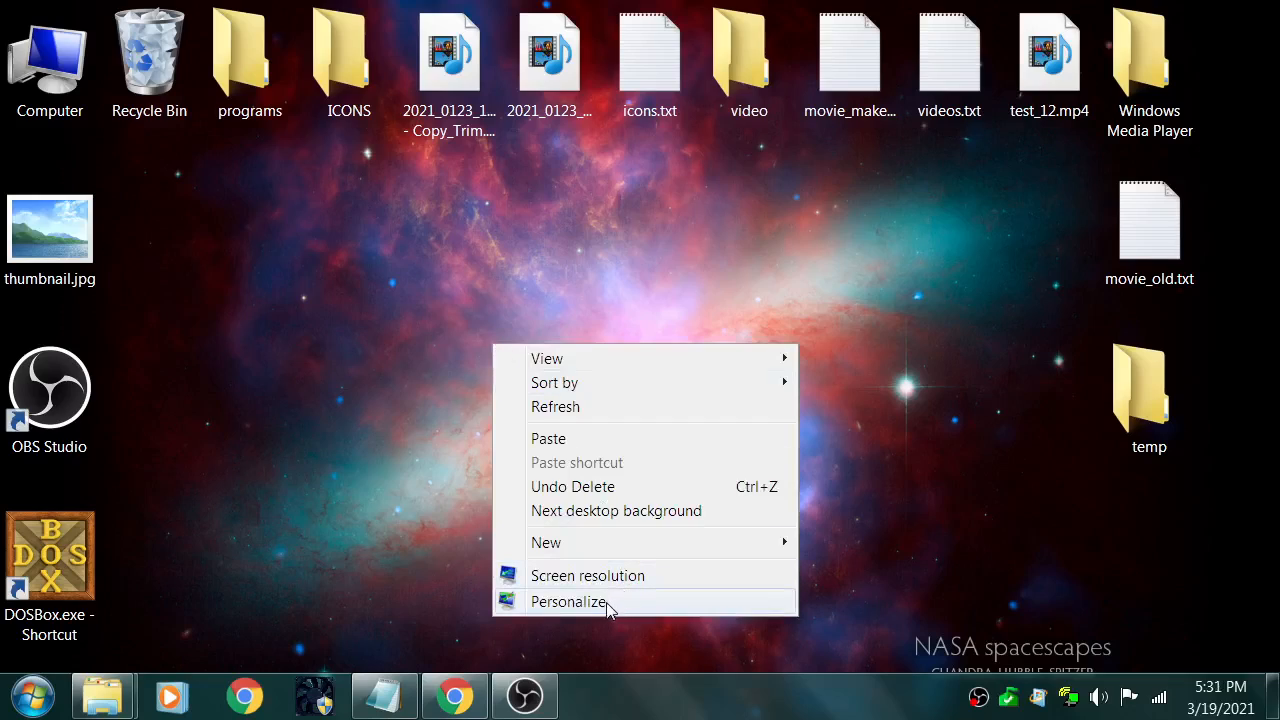
{"action": "left_click", "coordinate": [622, 578]}
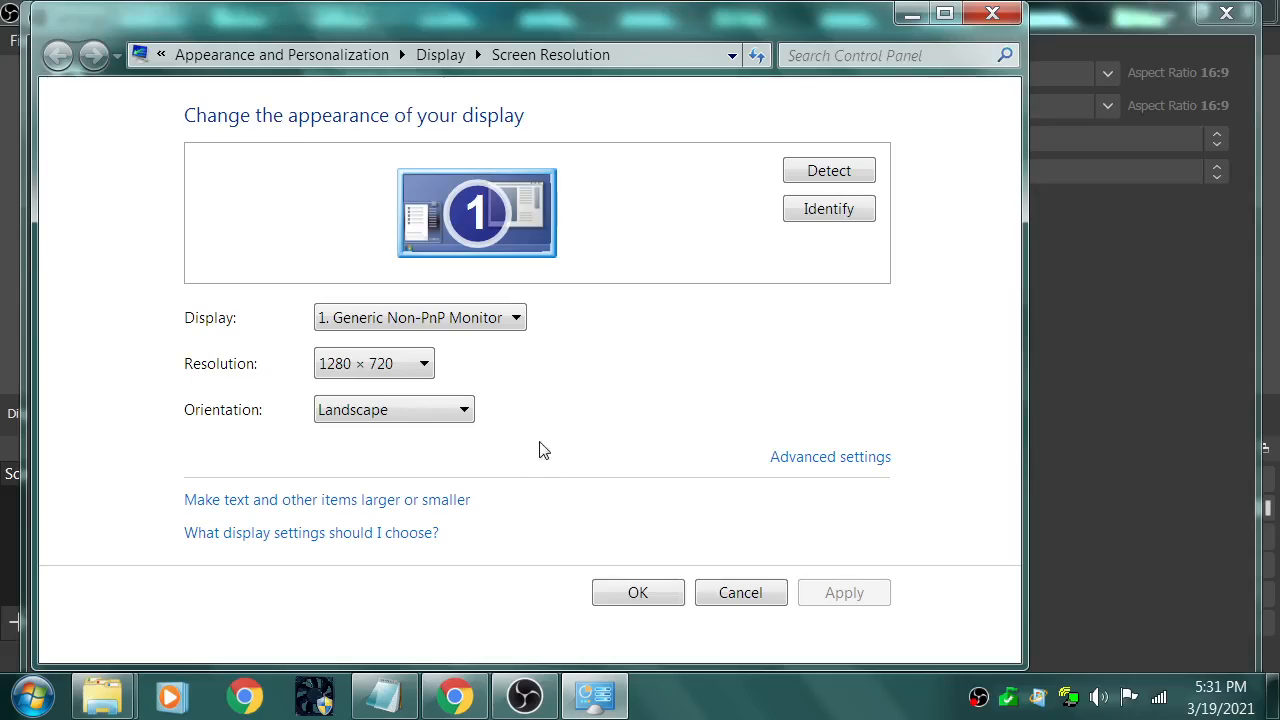
{"action": "left_click", "coordinate": [426, 366]}
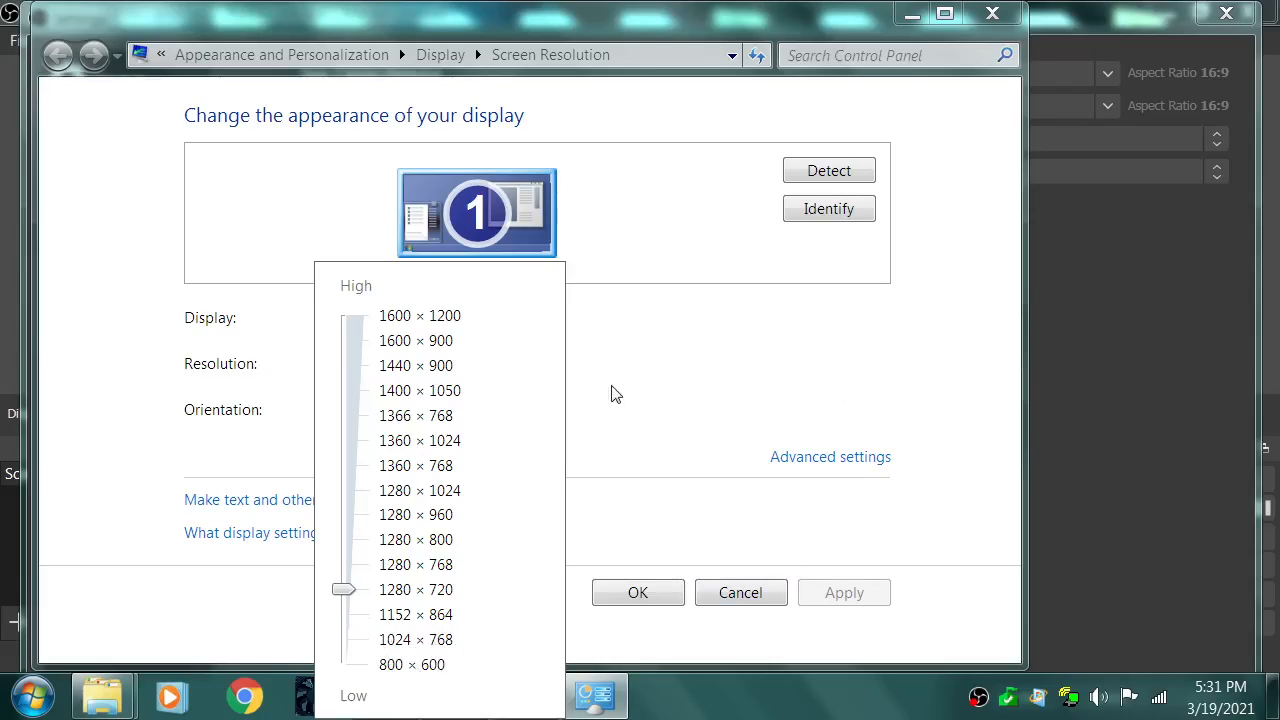
{"action": "left_click", "coordinate": [648, 604]}
{"action": "left_click", "coordinate": [648, 604]}
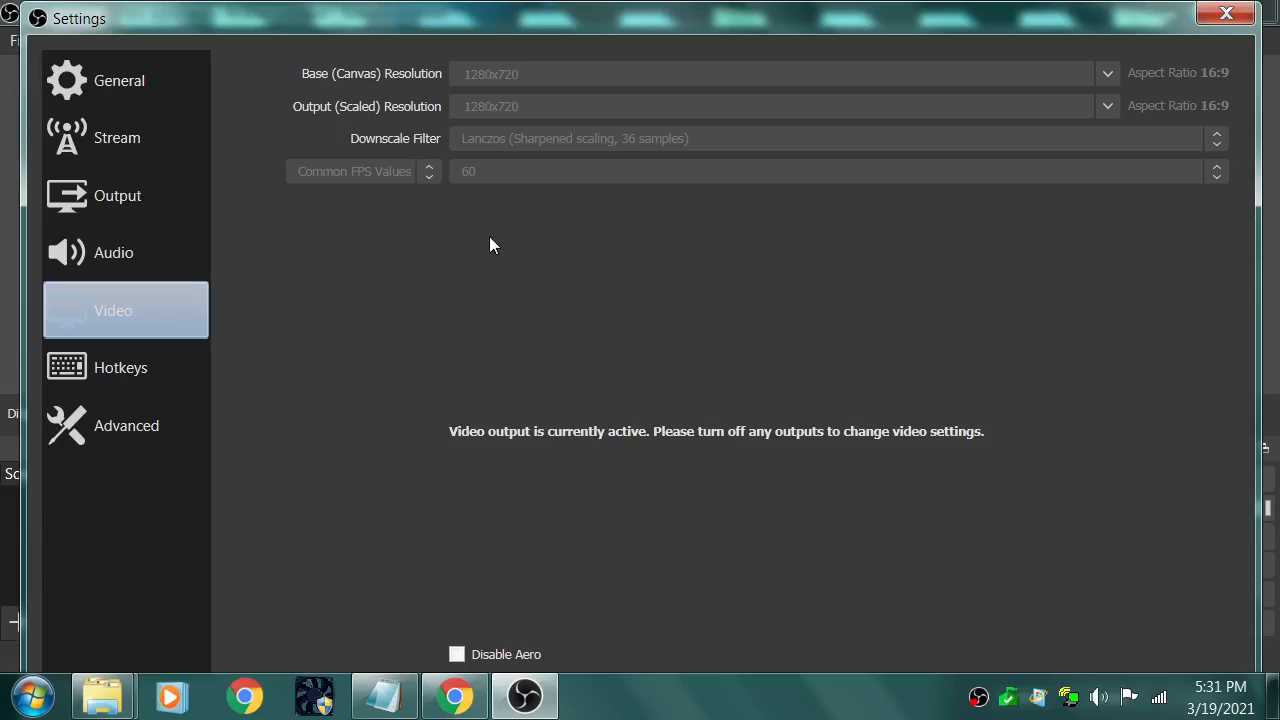
Step: Examine the output settings for streaming, recording and audio along with the video settings, then close the settings
{"action": "left_click", "coordinate": [141, 208]}
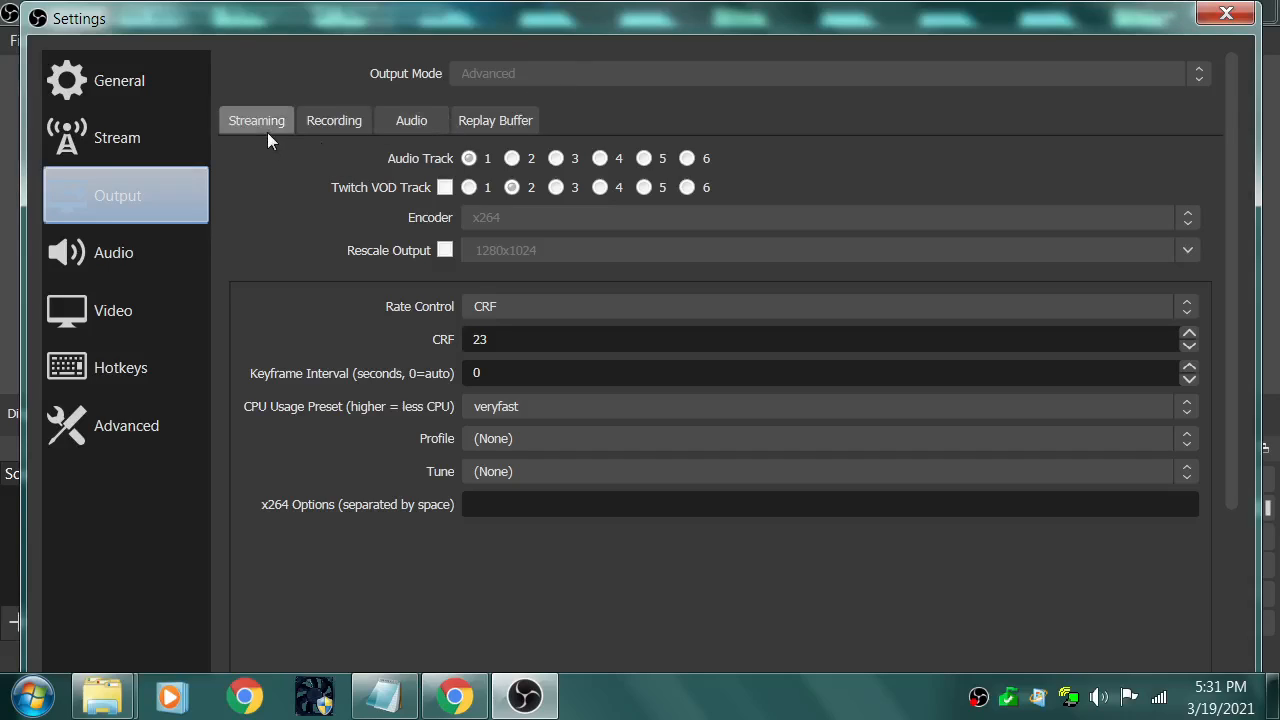
{"action": "left_click", "coordinate": [330, 122]}
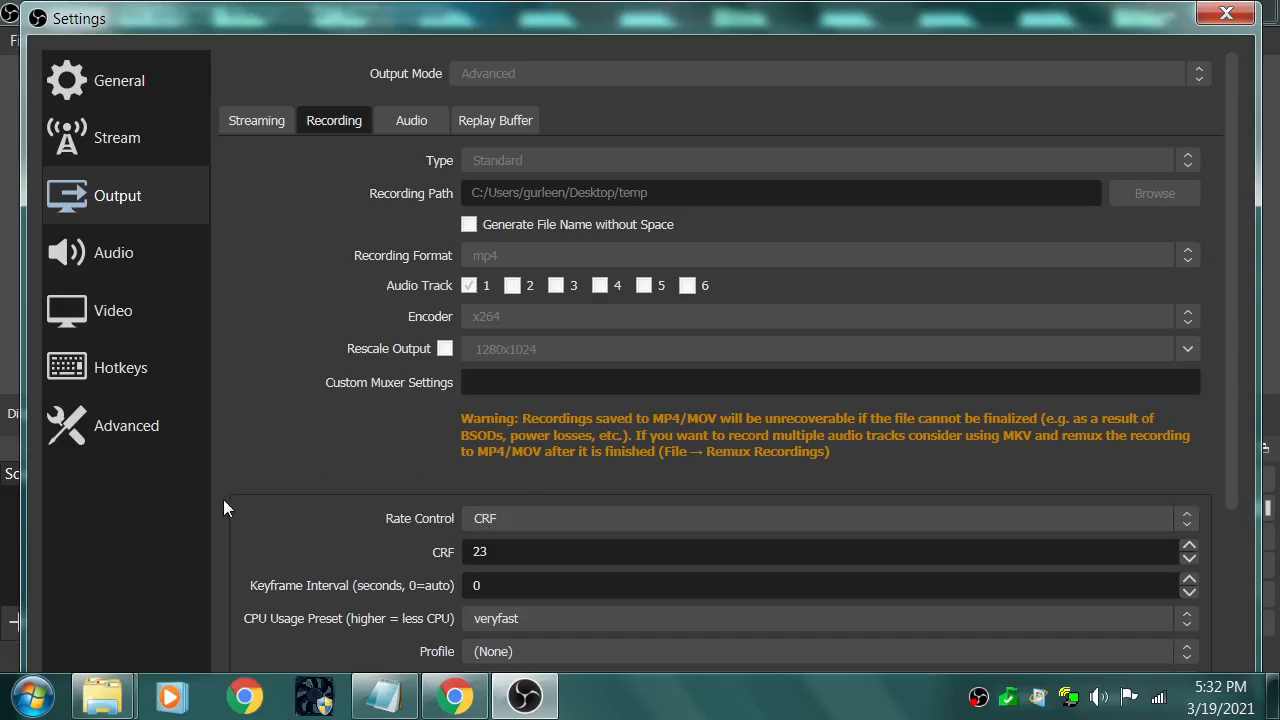
{"action": "left_click", "coordinate": [410, 124]}
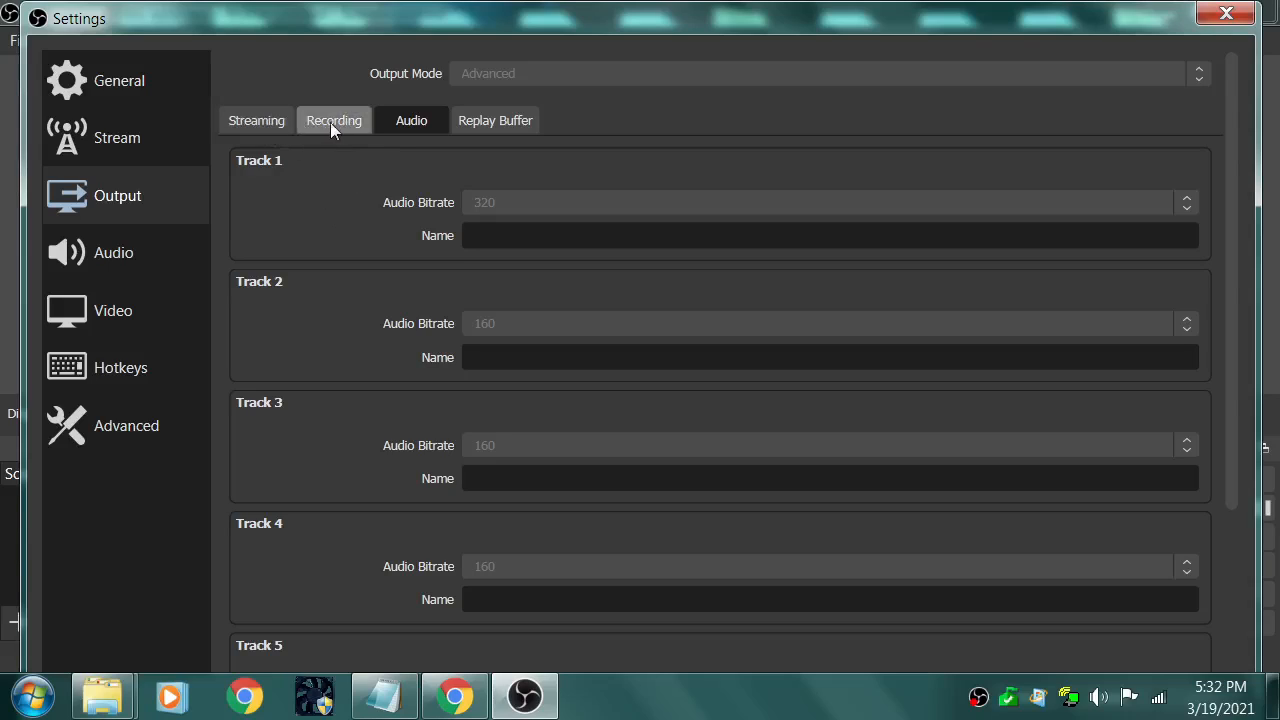
{"action": "left_click", "coordinate": [262, 123]}
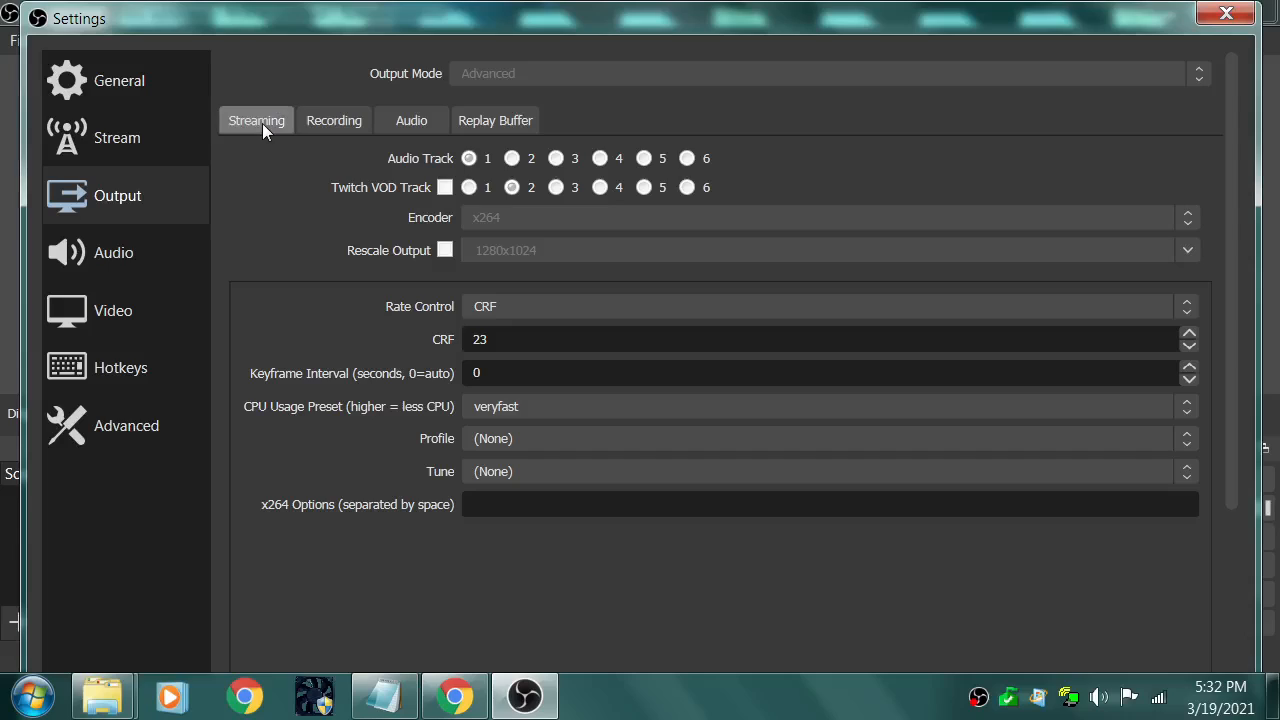
{"action": "left_click", "coordinate": [334, 121]}
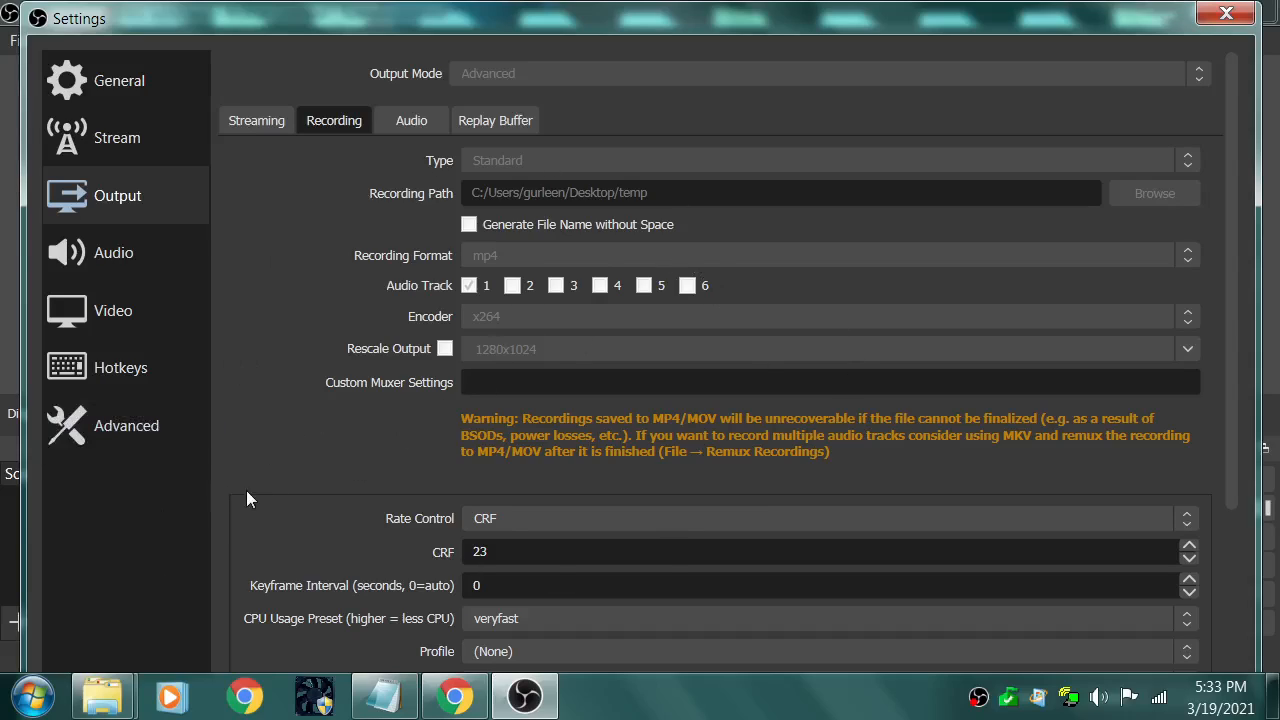
{"action": "left_click", "coordinate": [130, 316]}
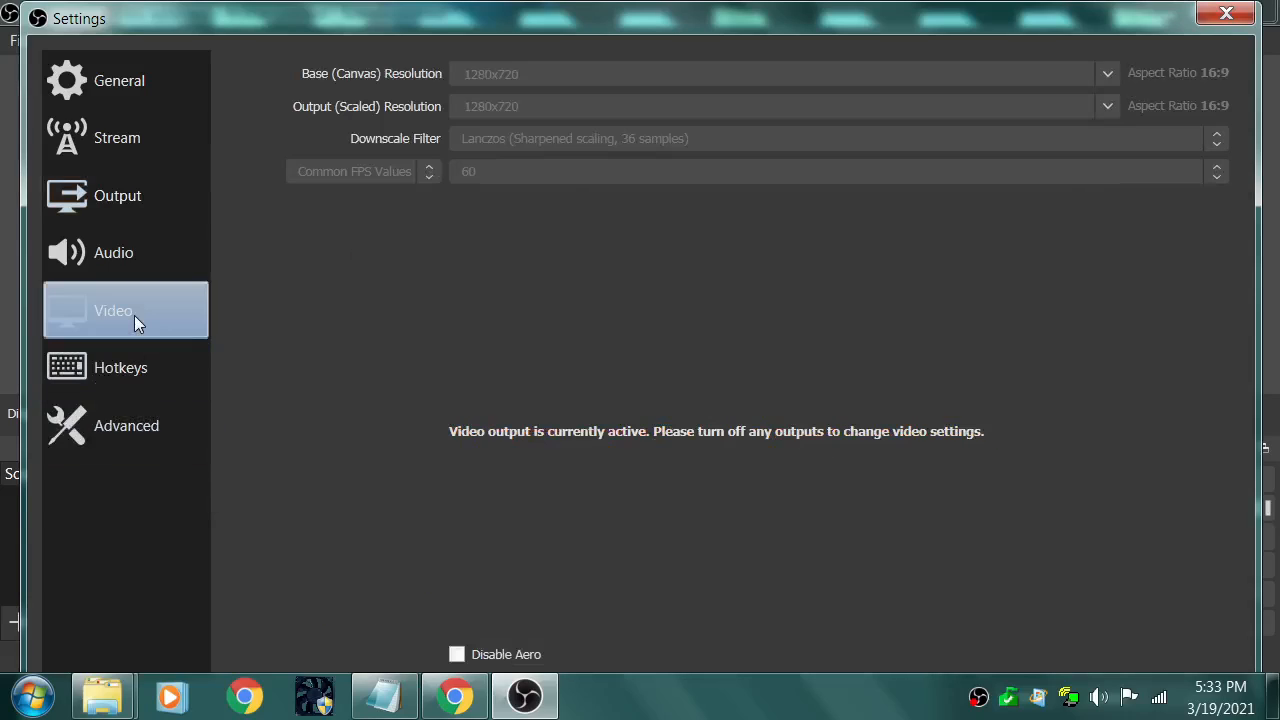
{"action": "left_click", "coordinate": [114, 204]}
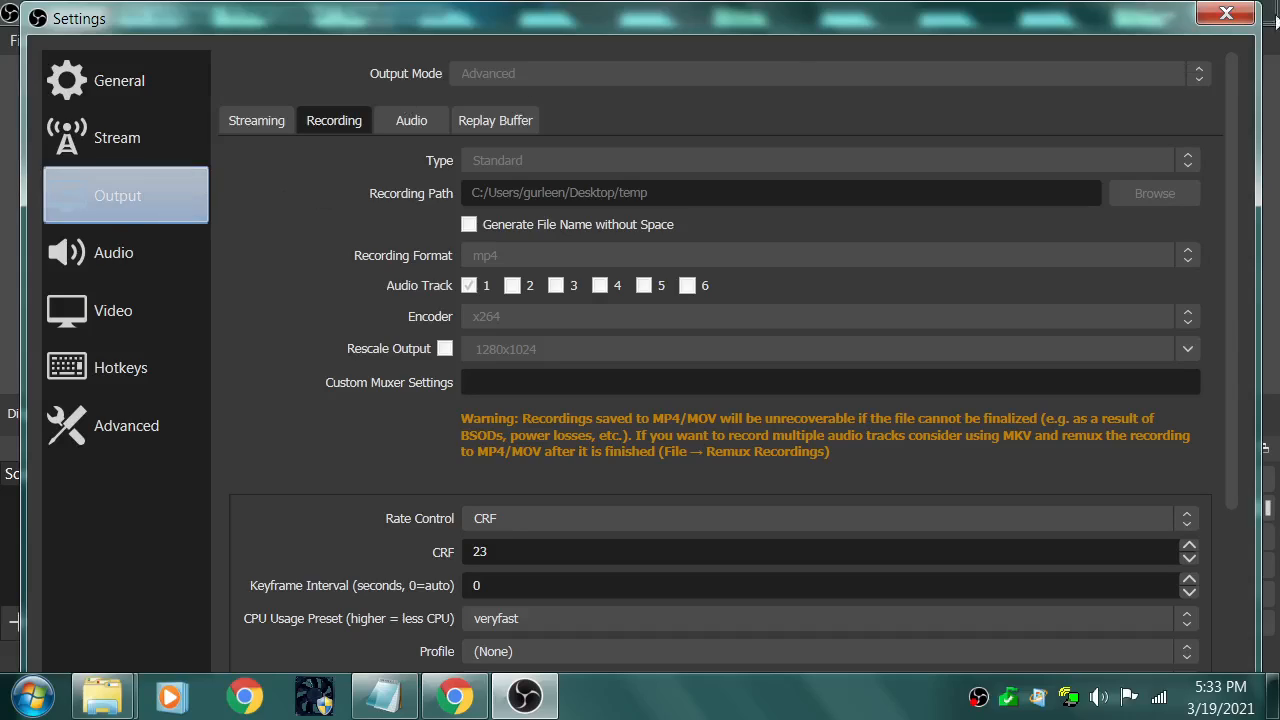
{"action": "left_click", "coordinate": [1226, 13]}
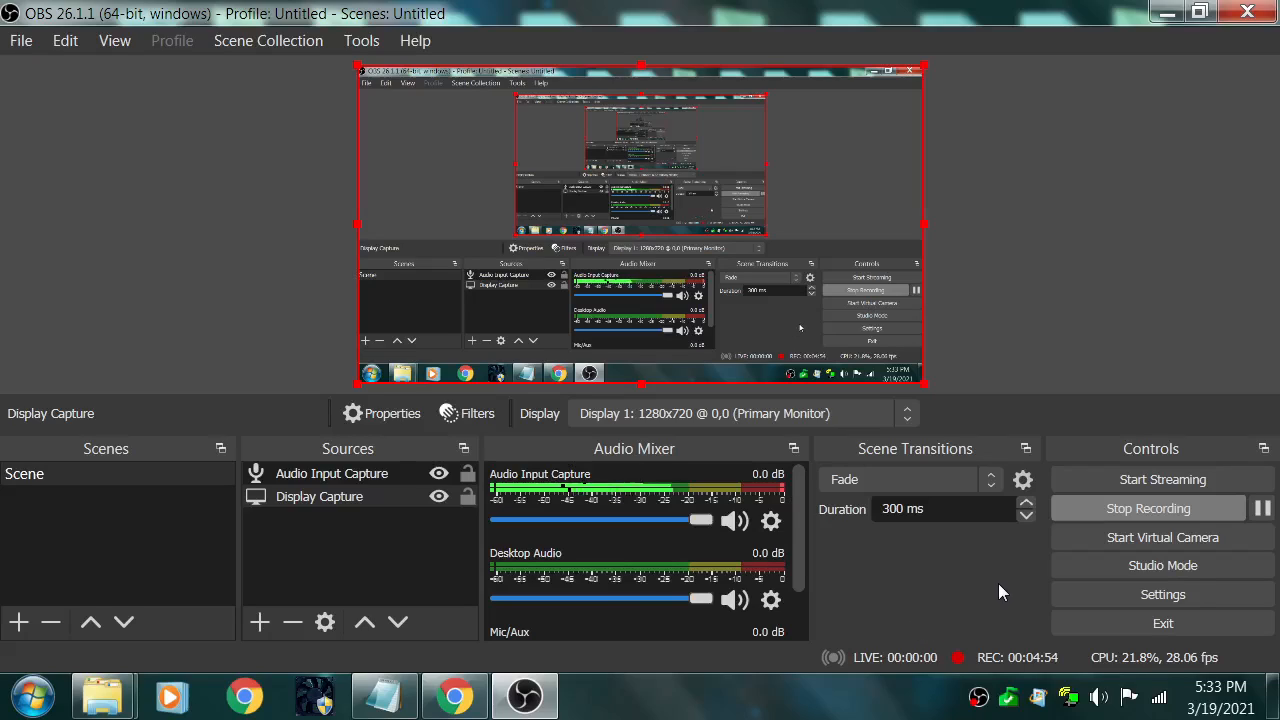
Step: Minimize the recording program and switch to the YouTube test video in Chrome
{"action": "left_click_drag", "start_coordinate": [802, 524], "coordinate": [818, 458]}
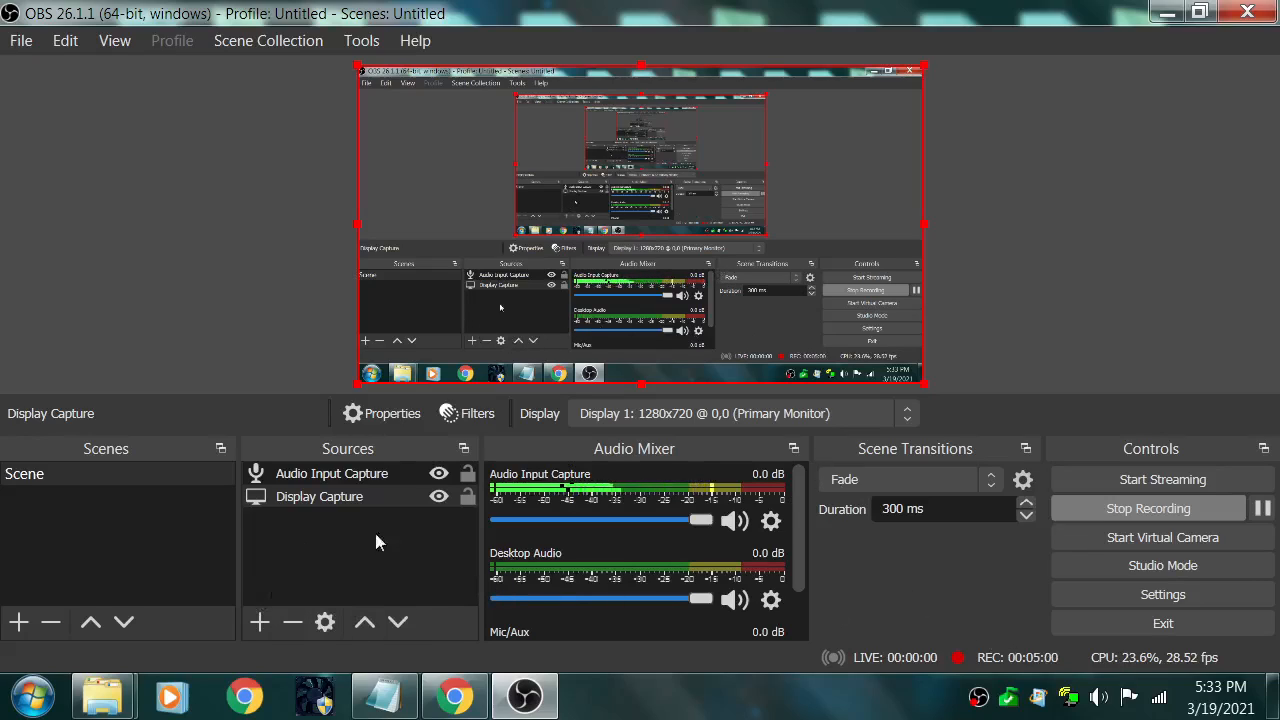
{"action": "left_click", "coordinate": [1170, 14]}
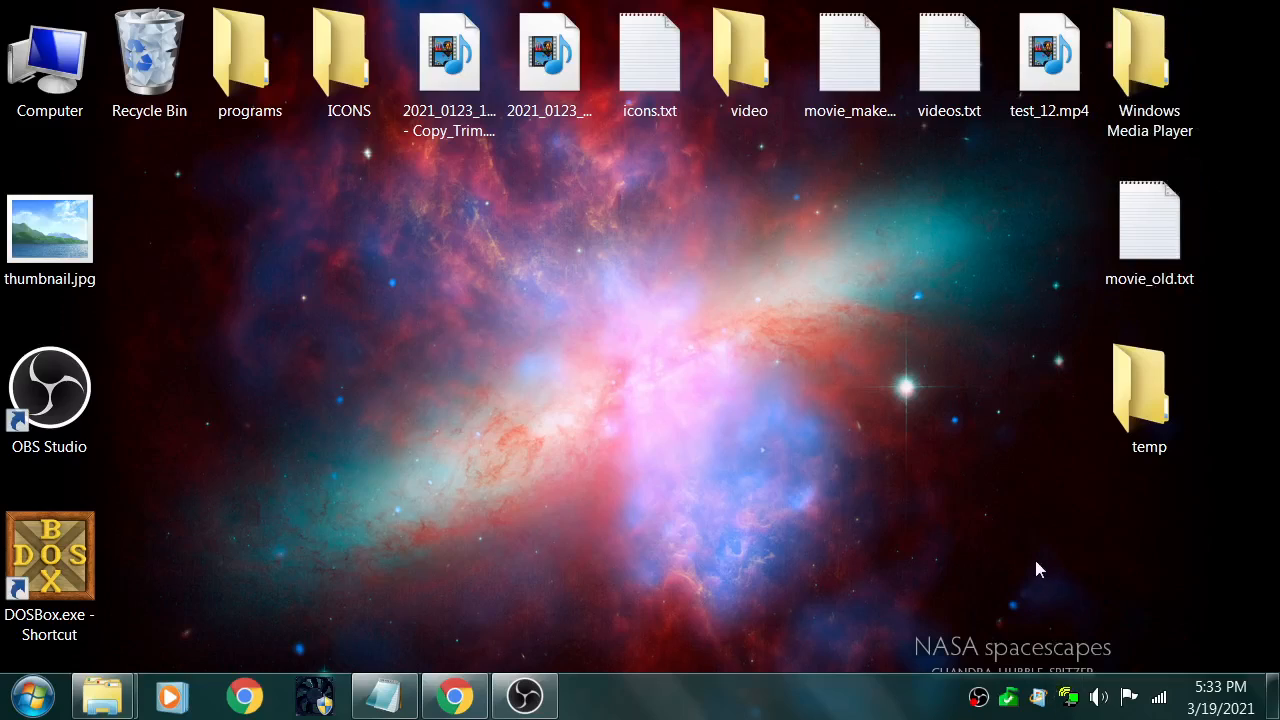
{"action": "left_click", "coordinate": [454, 695]}
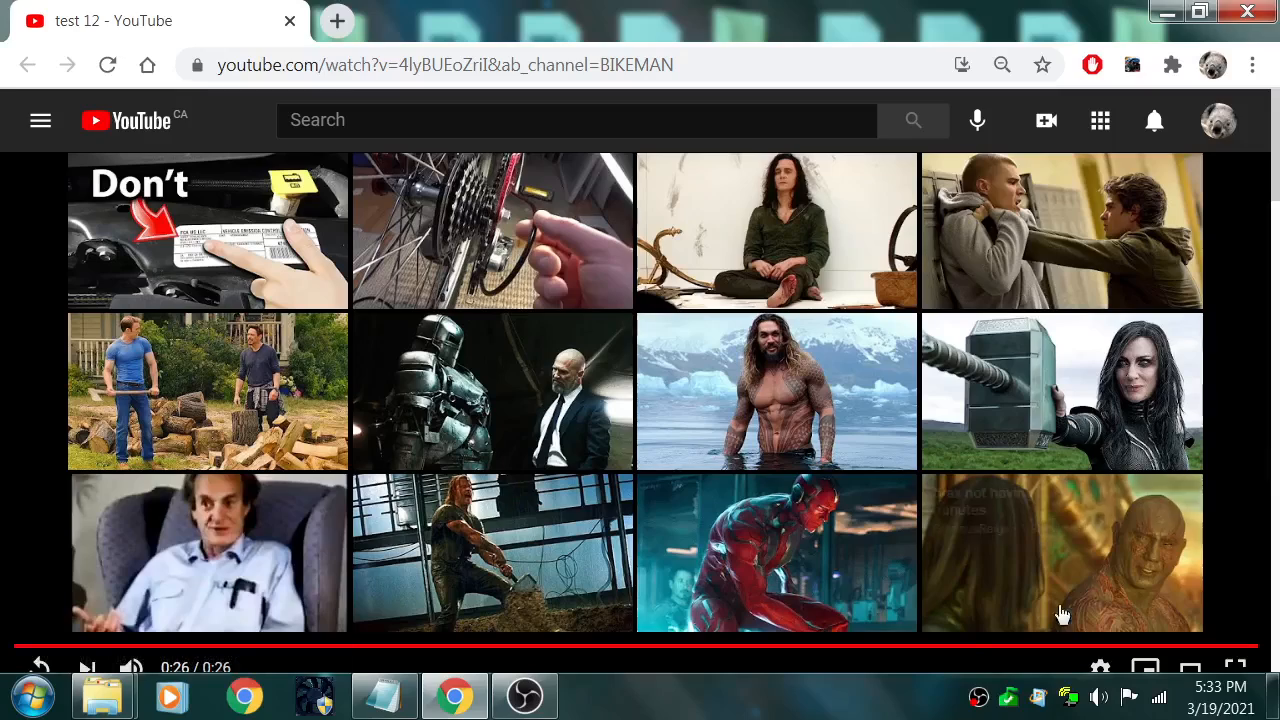
Step: Replay the test video in full screen at 720p60 quality, leave full screen and minimize the browser
{"action": "left_click", "coordinate": [42, 668]}
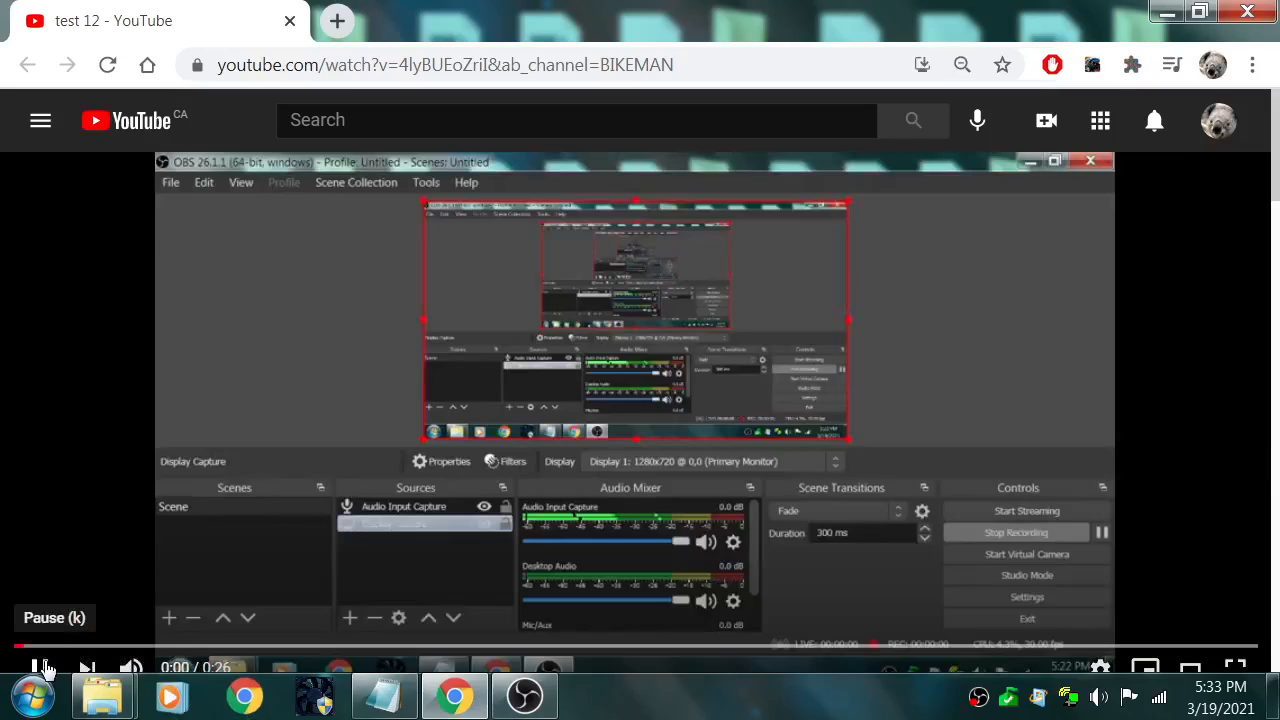
{"action": "left_click", "coordinate": [1236, 668]}
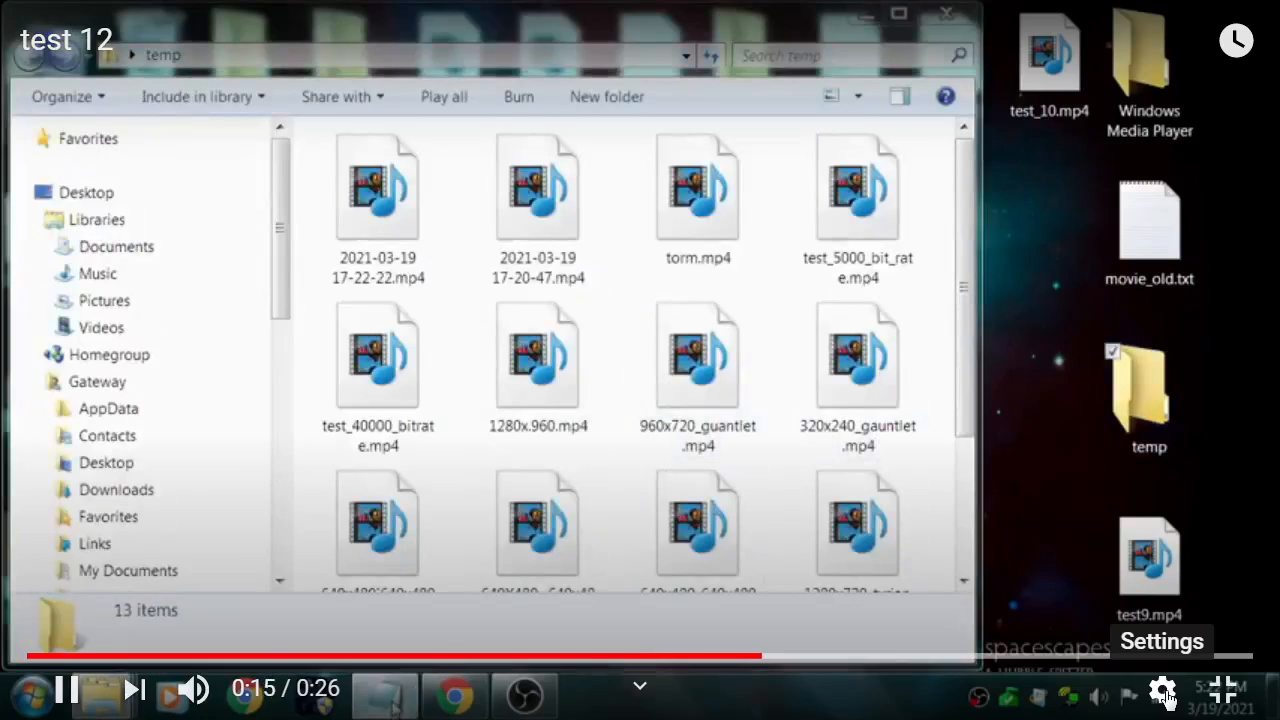
{"action": "left_click", "coordinate": [1165, 695]}
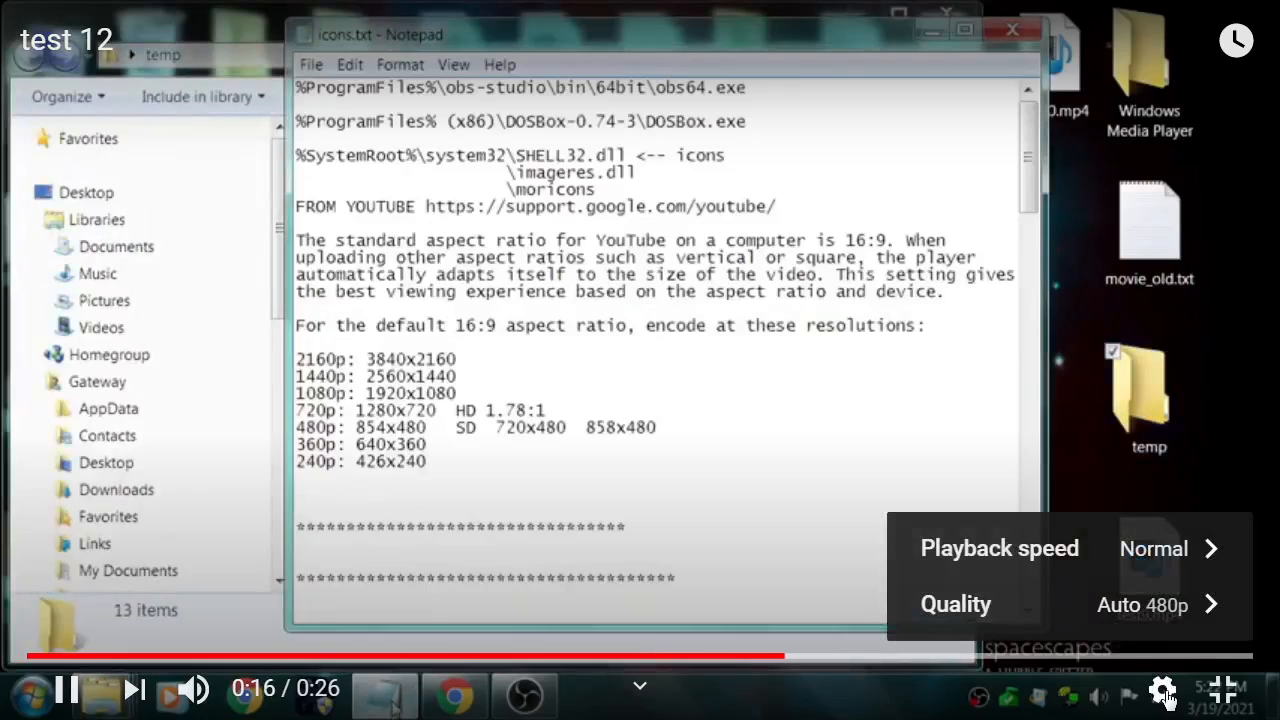
{"action": "left_click", "coordinate": [1050, 605]}
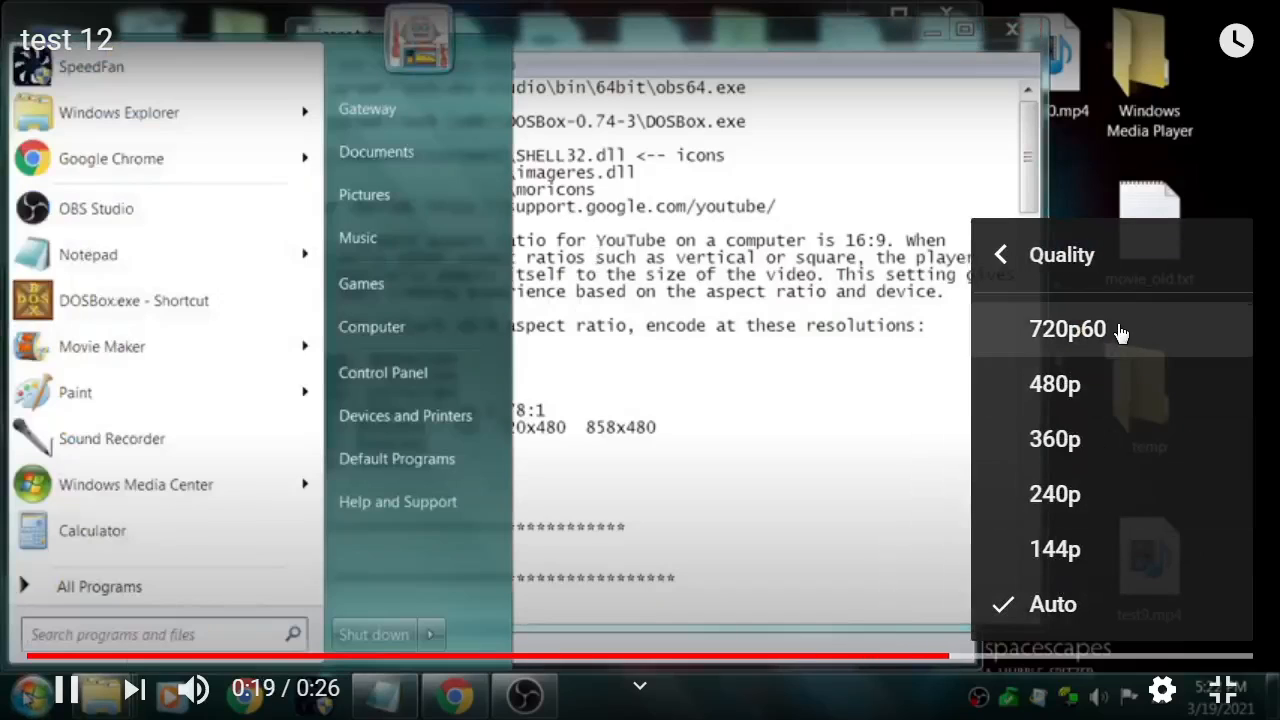
{"action": "left_click", "coordinate": [1117, 333]}
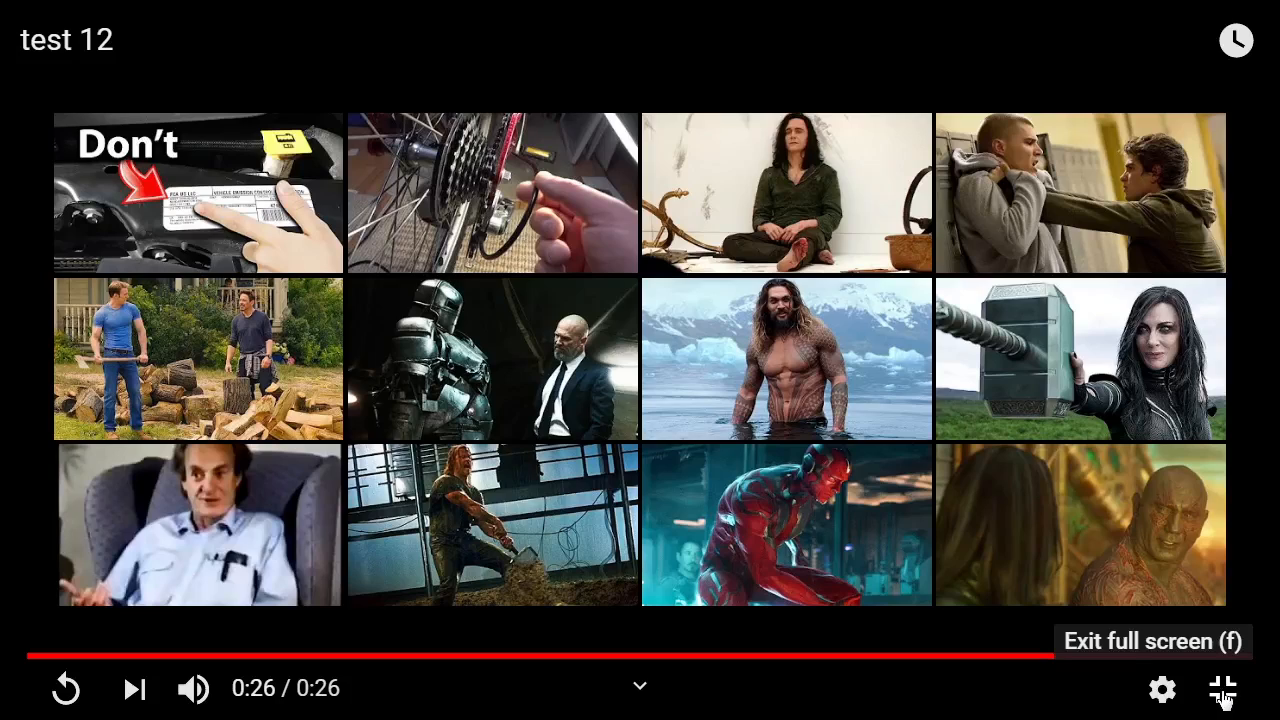
{"action": "left_click", "coordinate": [1223, 690]}
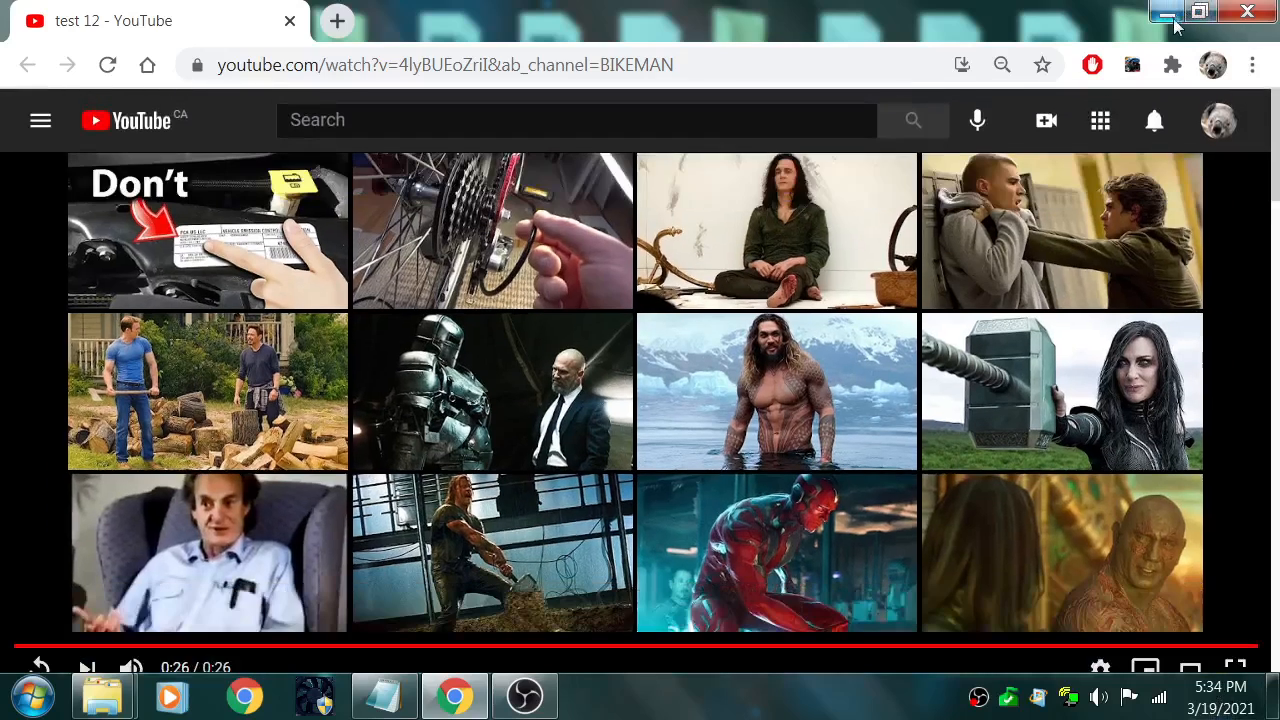
{"action": "left_click", "coordinate": [1167, 17]}
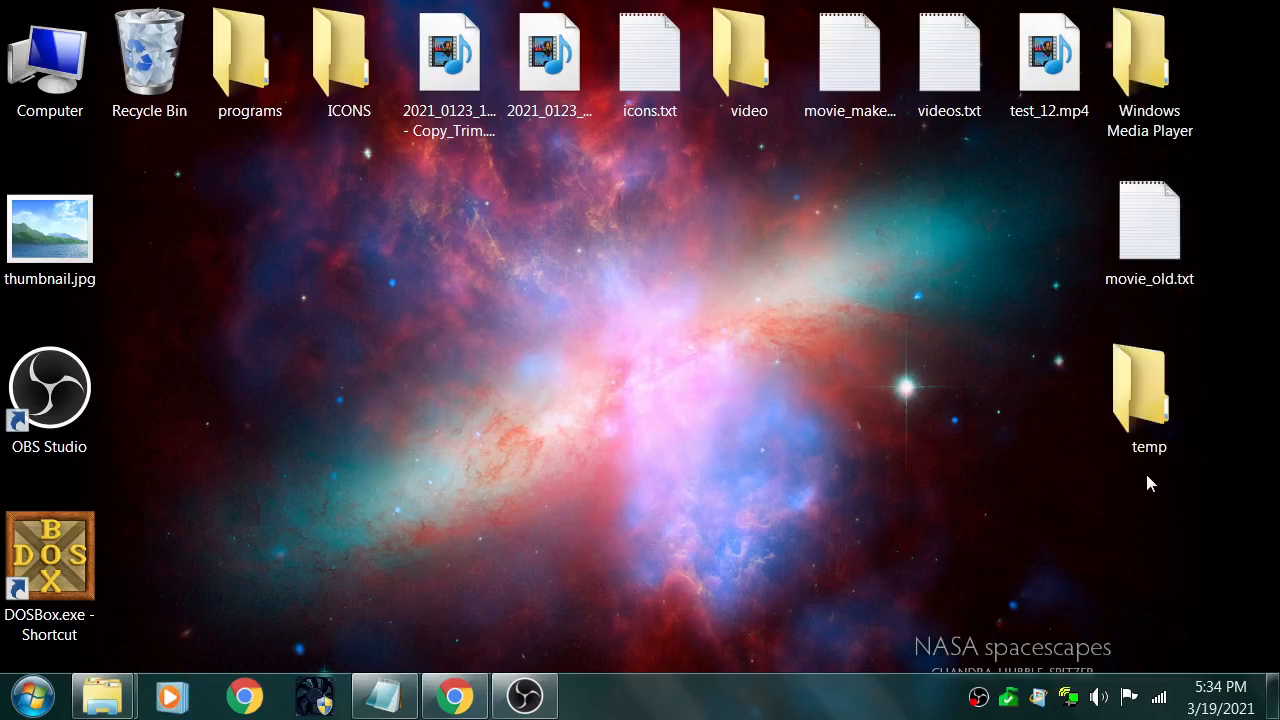
{"action": "left_click", "coordinate": [1149, 452]}
{"action": "double_click", "coordinate": [1147, 450]}
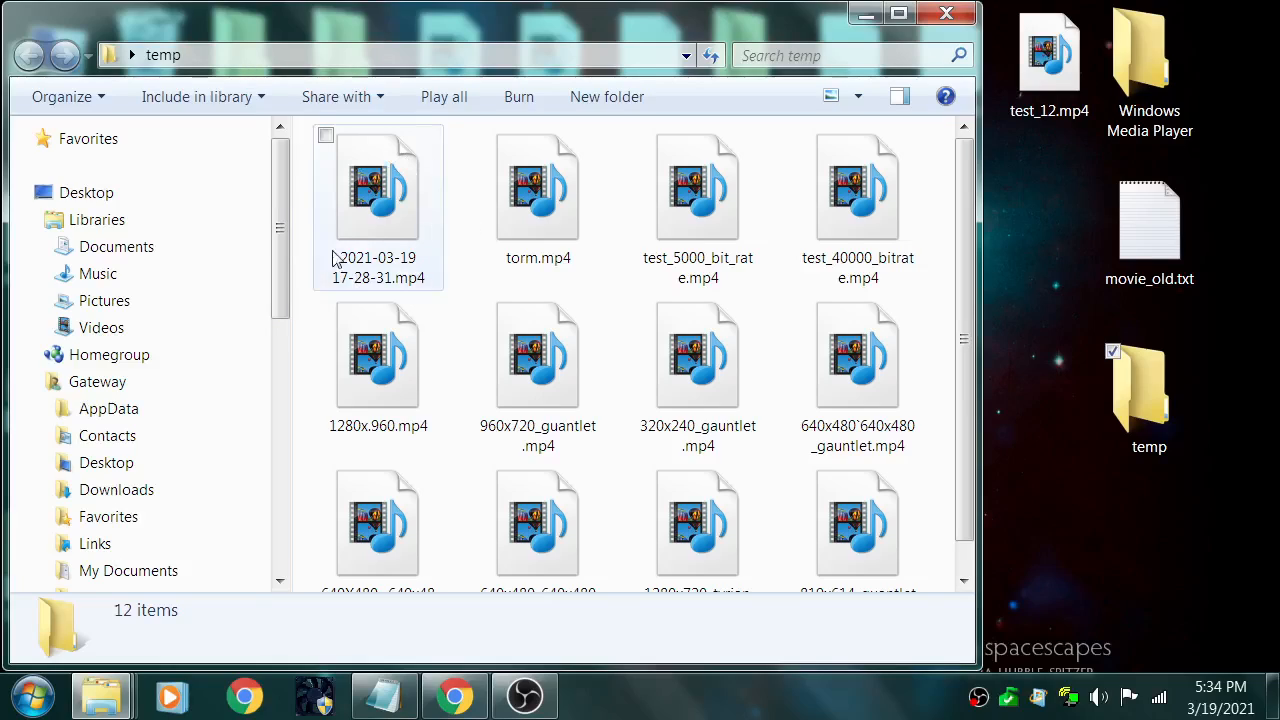
{"action": "right_click", "coordinate": [410, 272]}
{"action": "left_click", "coordinate": [510, 620]}
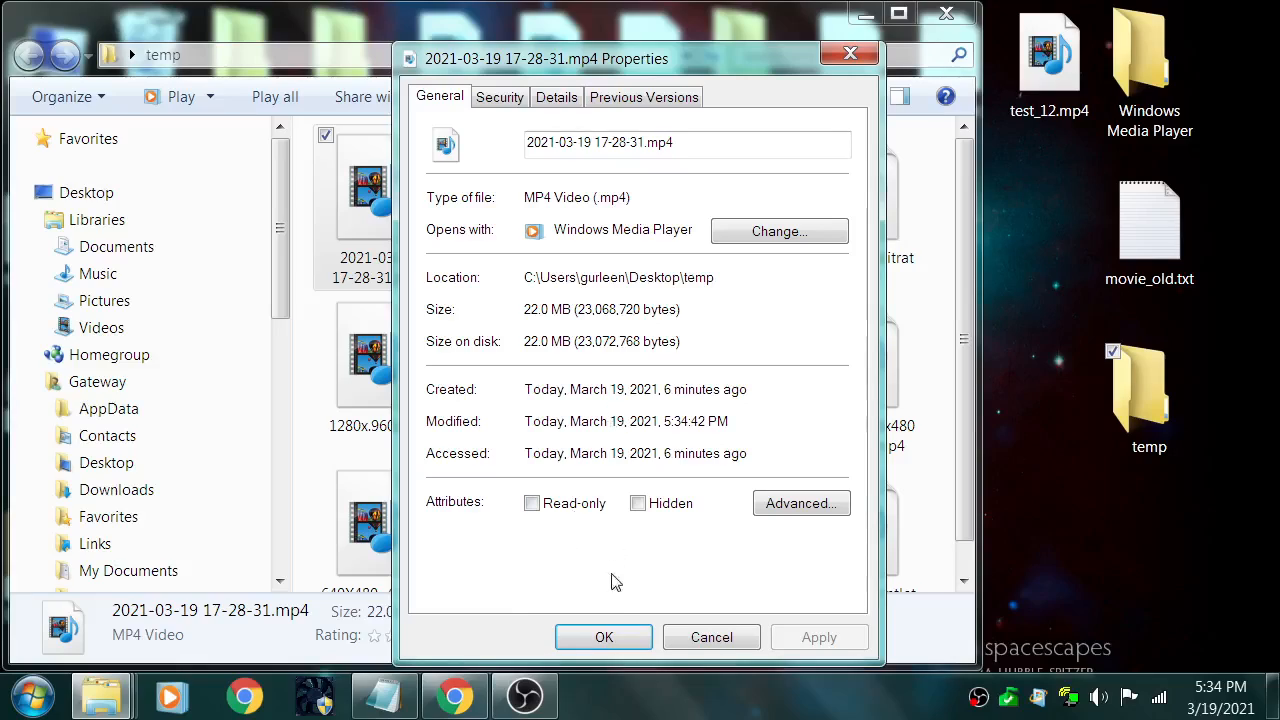
{"action": "left_click", "coordinate": [609, 642]}
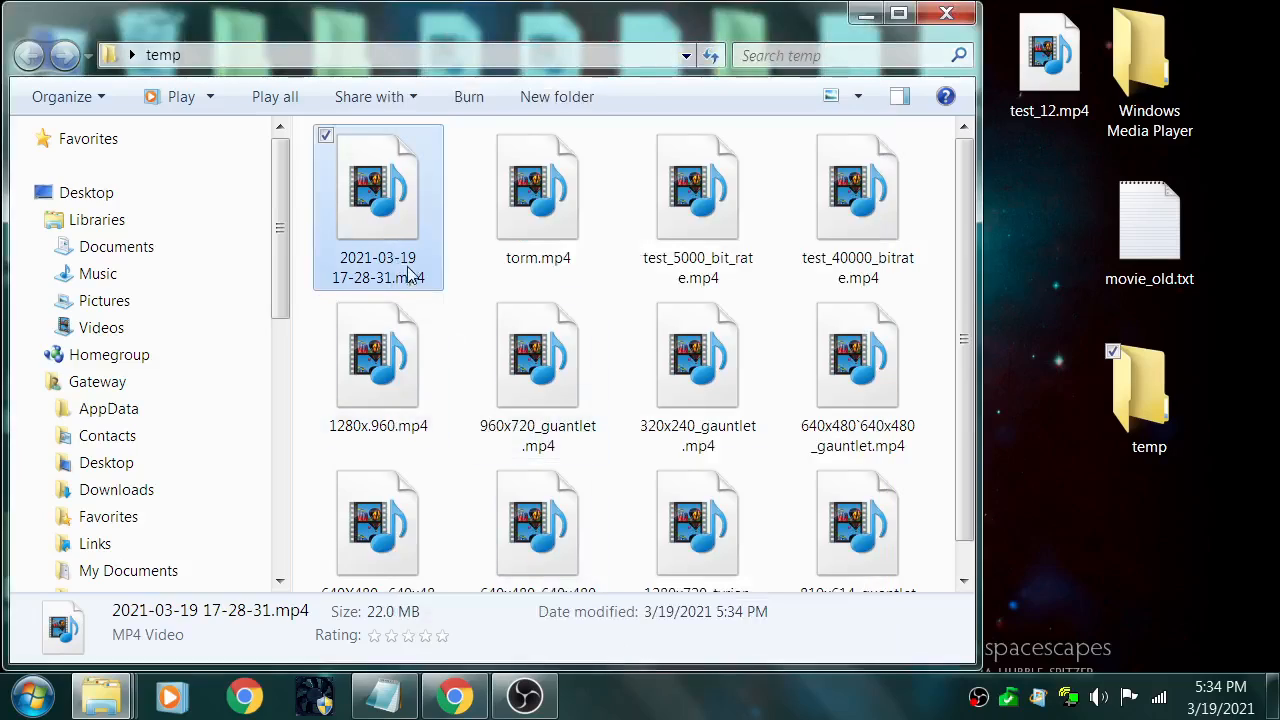
{"action": "left_click", "coordinate": [866, 14]}
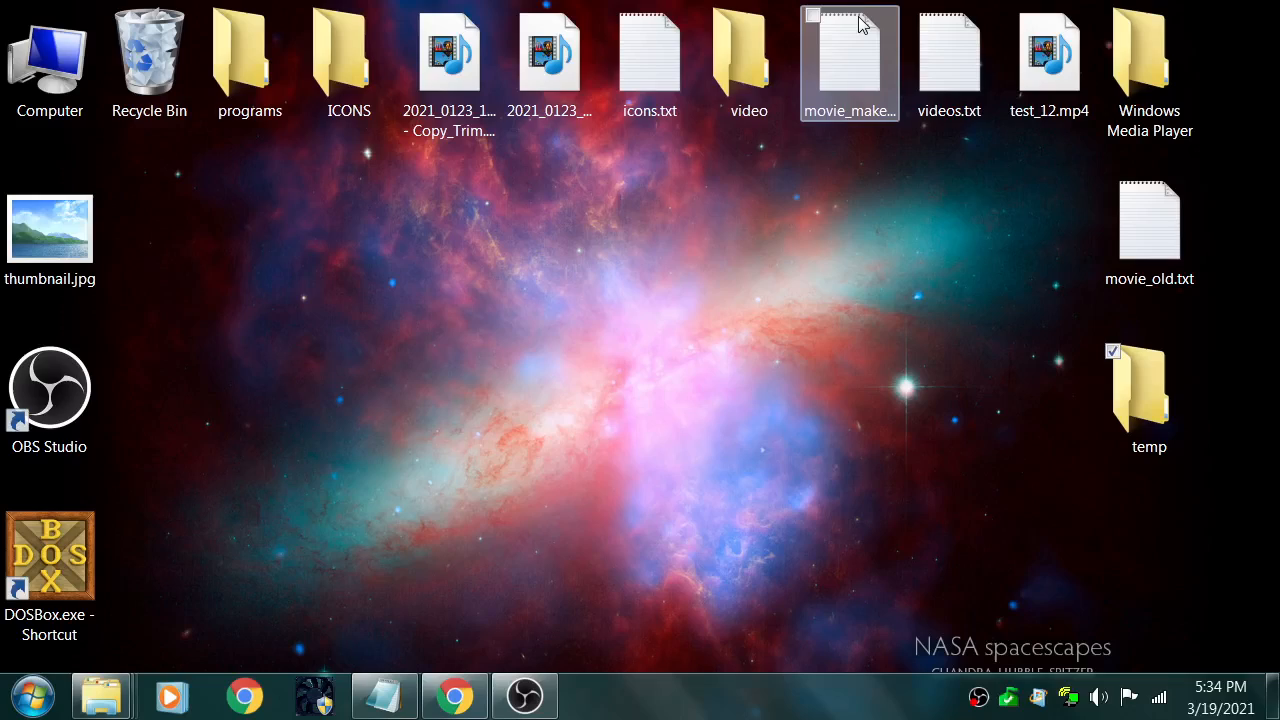
Step: Select test_12.mp4 on the desktop, show the sources and audio mixer in OBS Studio, and minimize it
{"action": "left_click", "coordinate": [1047, 117]}
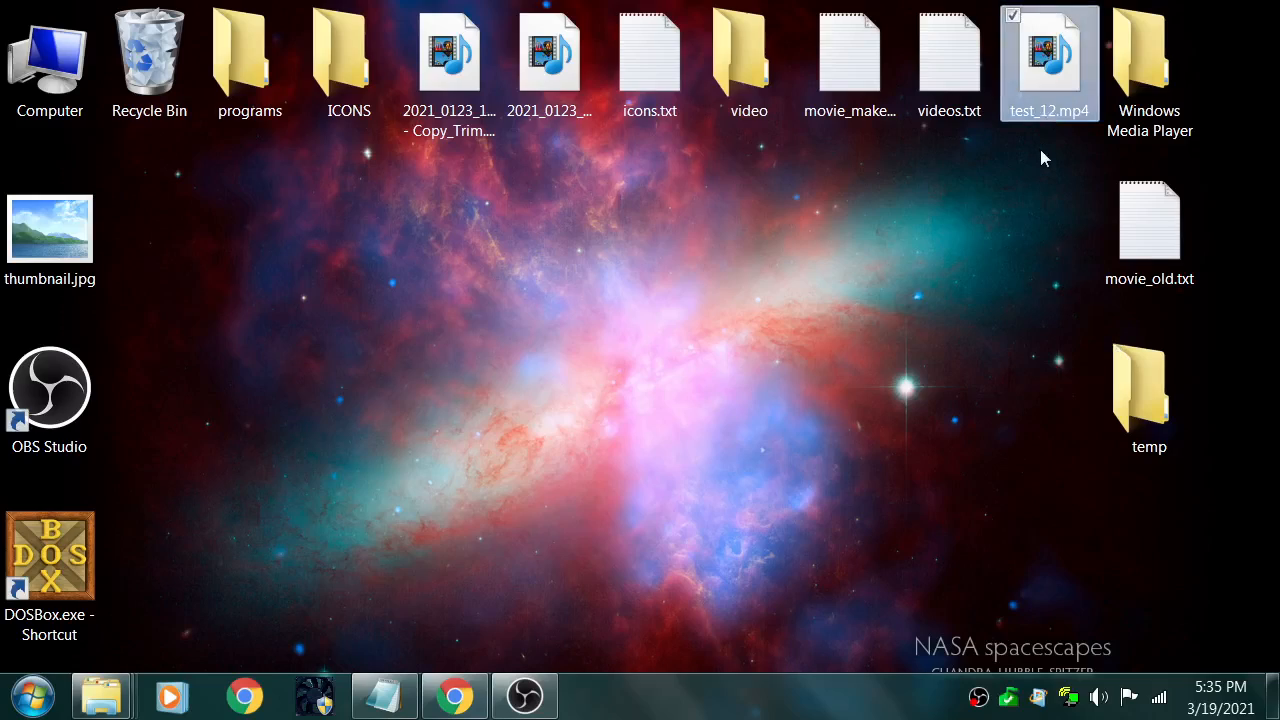
{"action": "mouse_move", "coordinate": [1057, 117]}
{"action": "left_click", "coordinate": [526, 697]}
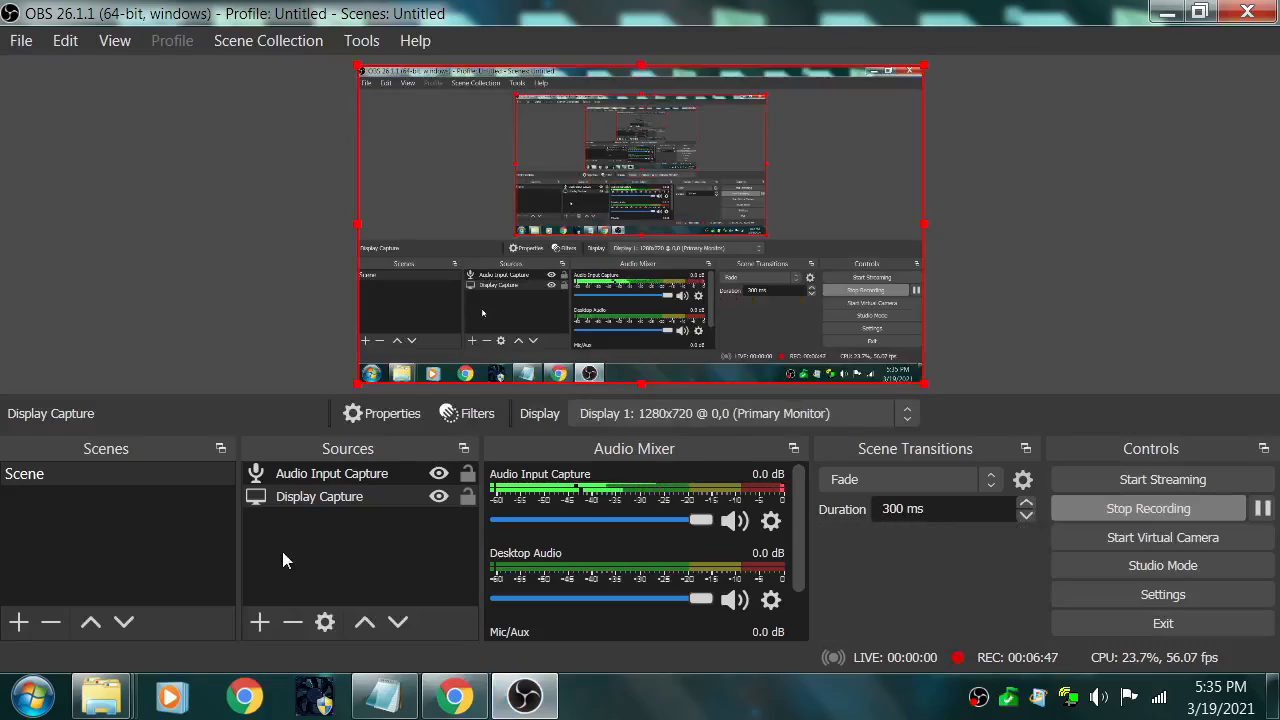
{"action": "left_click", "coordinate": [1170, 12]}
Step: Open the Control Panel's audio device settings and show the properties of the default recording microphone
{"action": "left_click", "coordinate": [33, 697]}
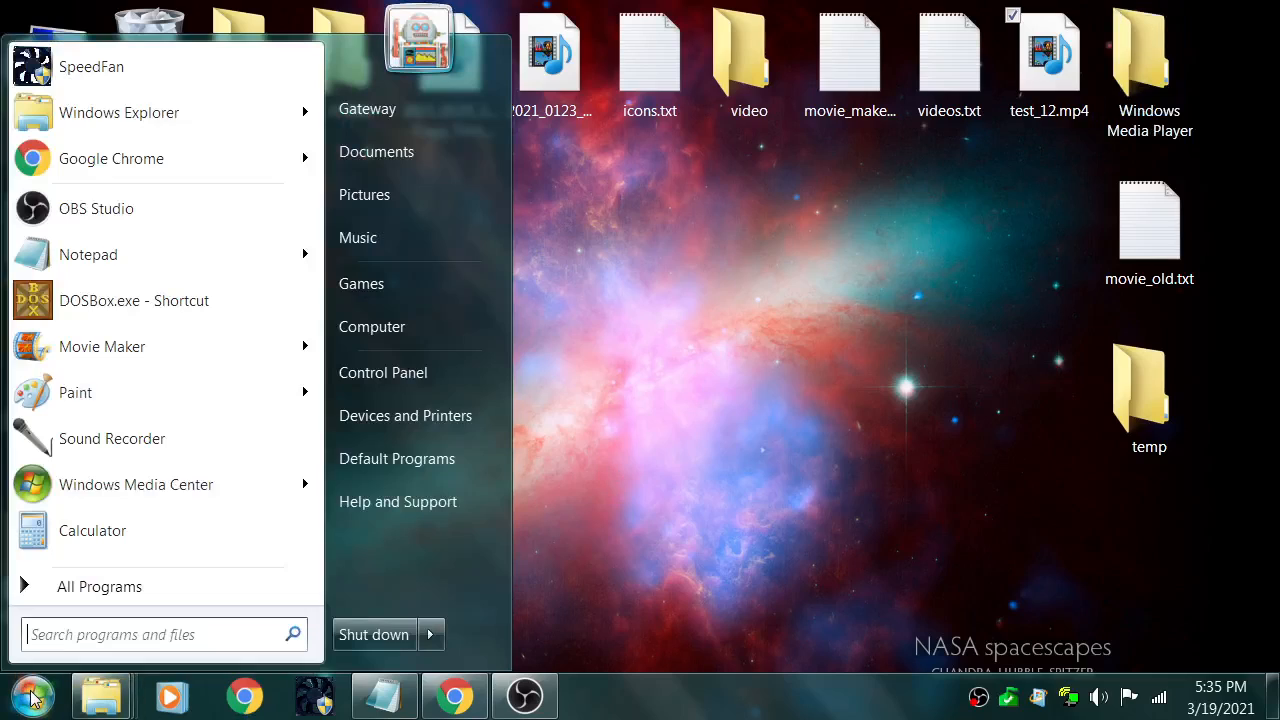
{"action": "left_click", "coordinate": [440, 373]}
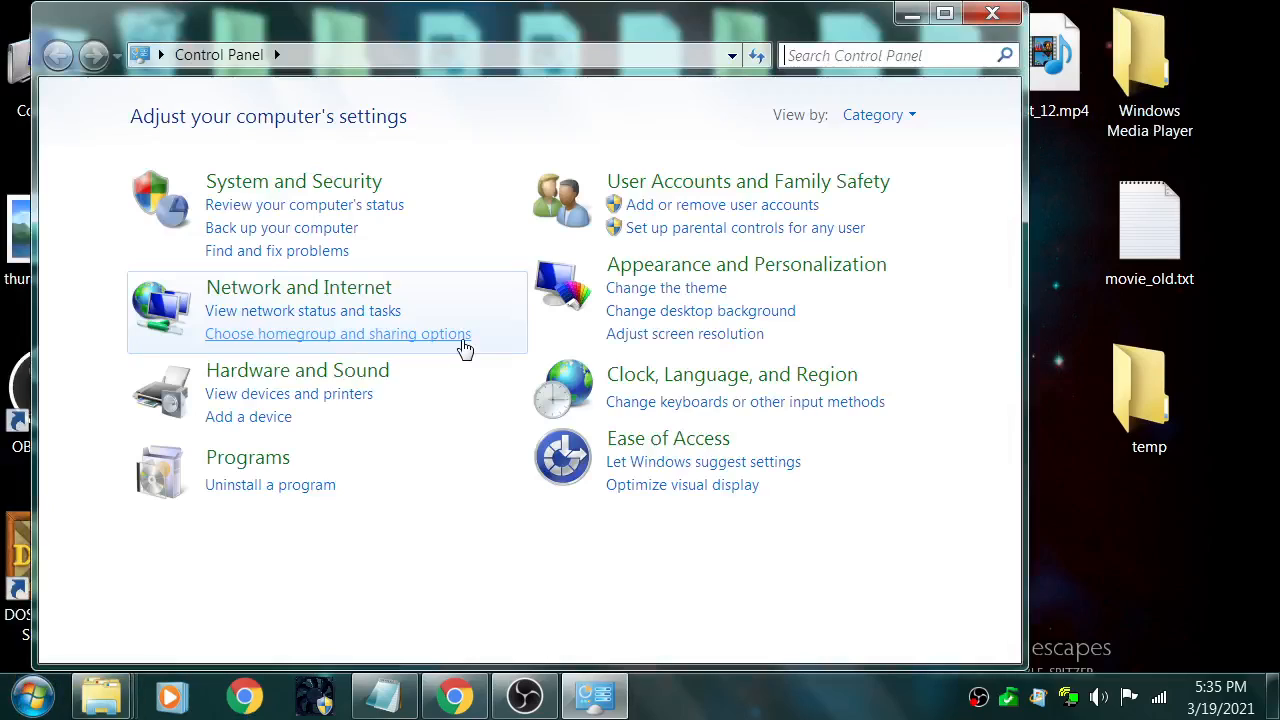
{"action": "left_click", "coordinate": [331, 378]}
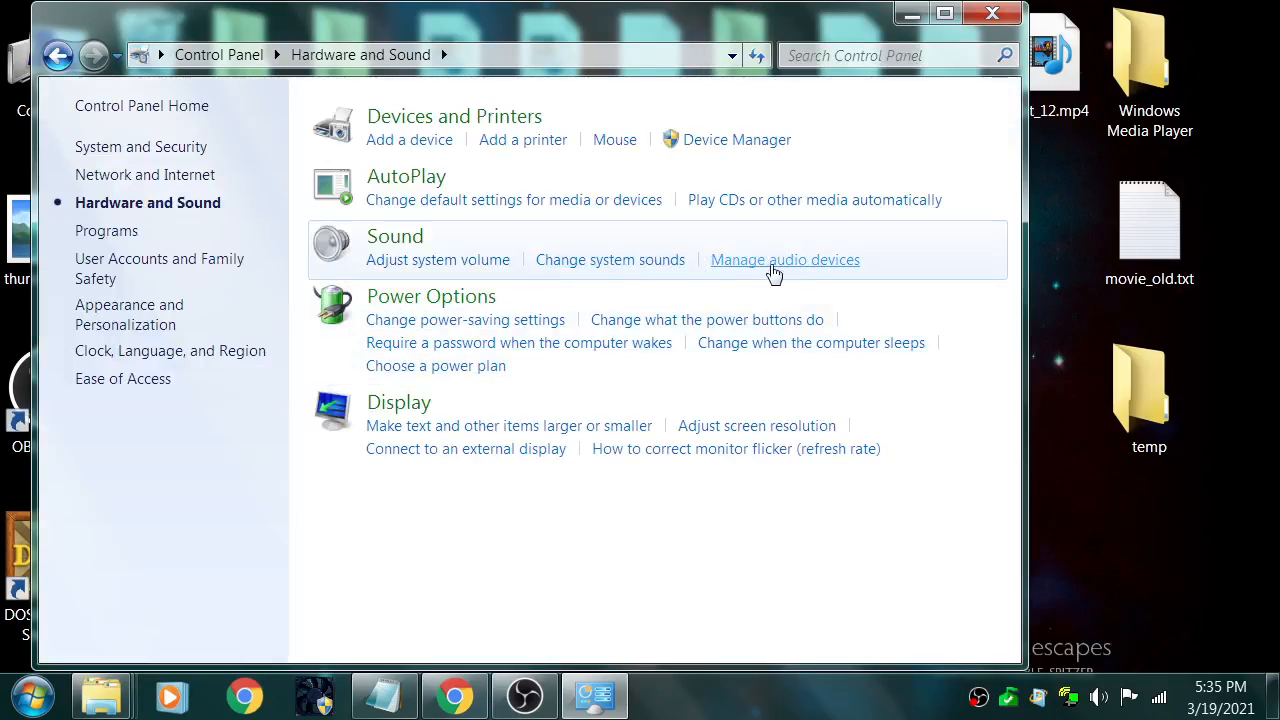
{"action": "left_click", "coordinate": [784, 262]}
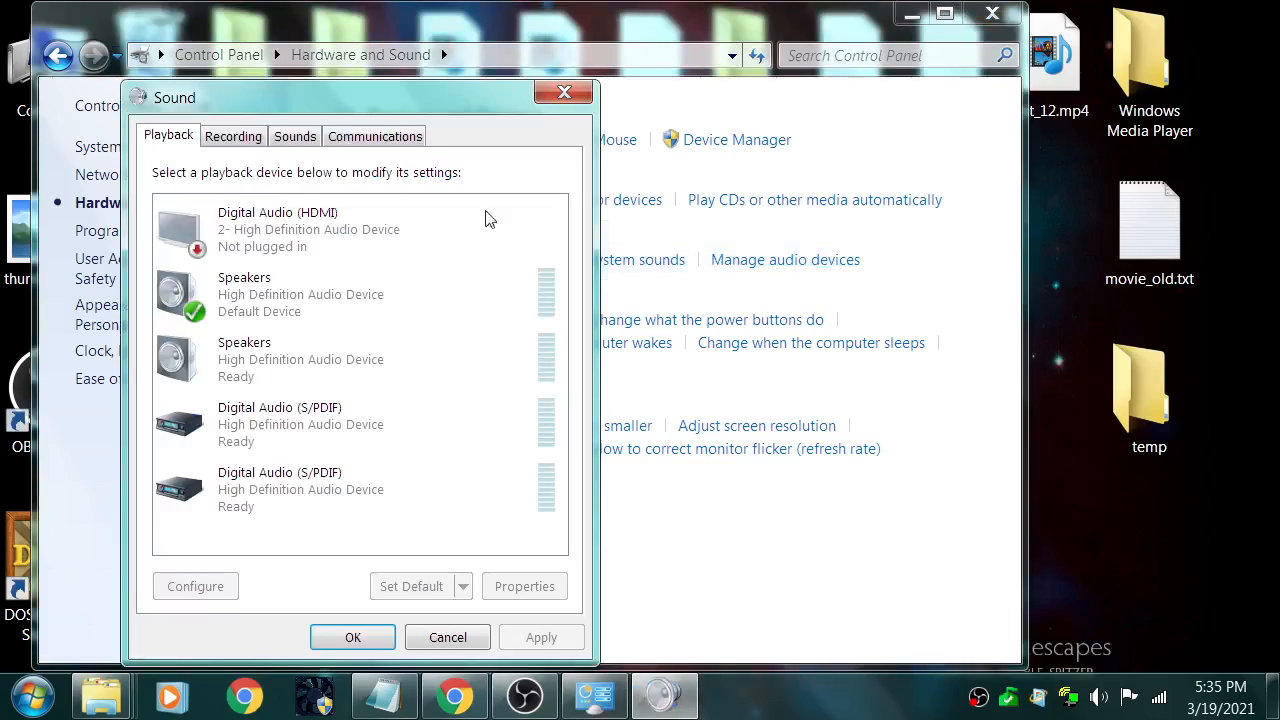
{"action": "left_click", "coordinate": [250, 145]}
{"action": "left_click", "coordinate": [305, 229]}
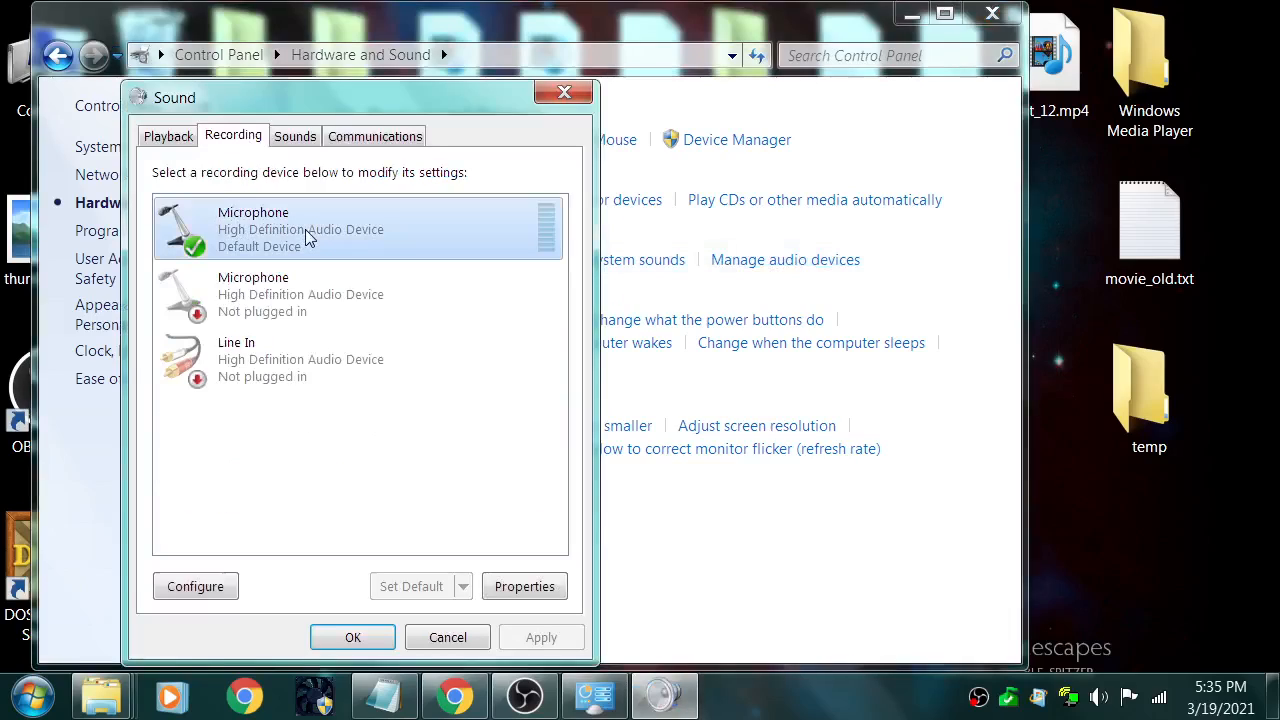
{"action": "left_click", "coordinate": [549, 594]}
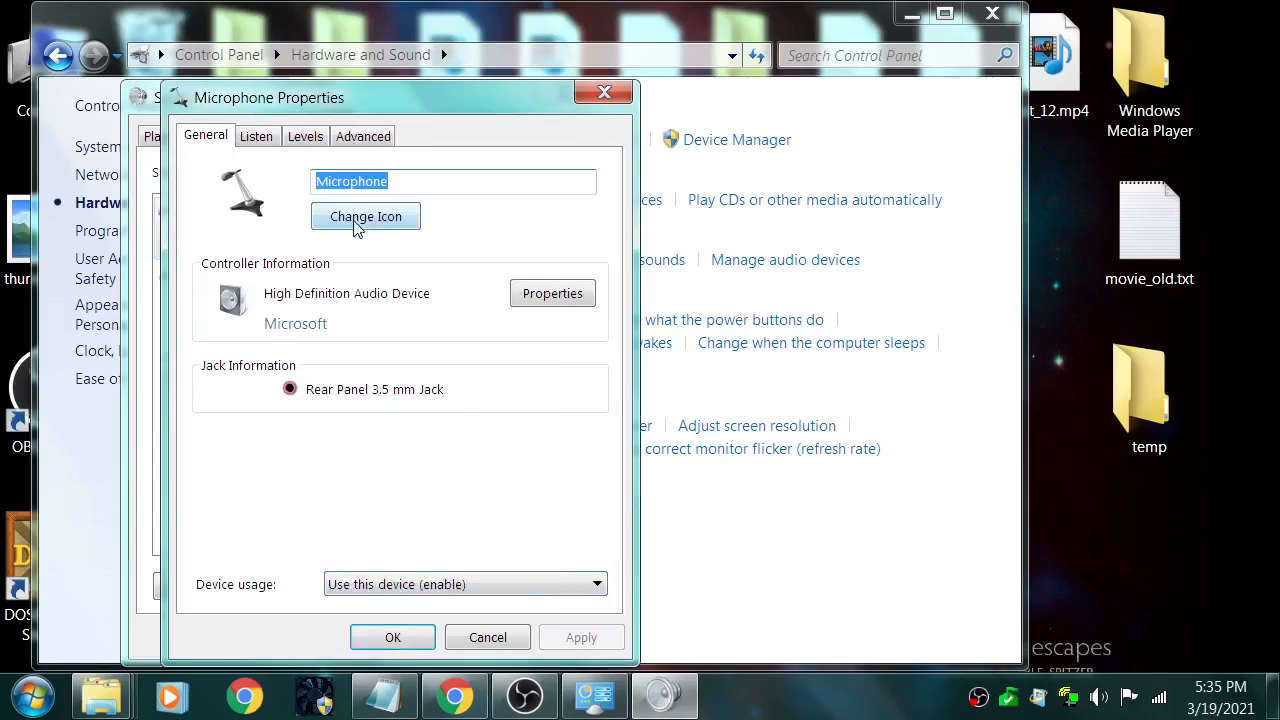
Step: Examine the microphone's volume and boost levels and its available default formats, and close the microphone properties
{"action": "left_click", "coordinate": [305, 136]}
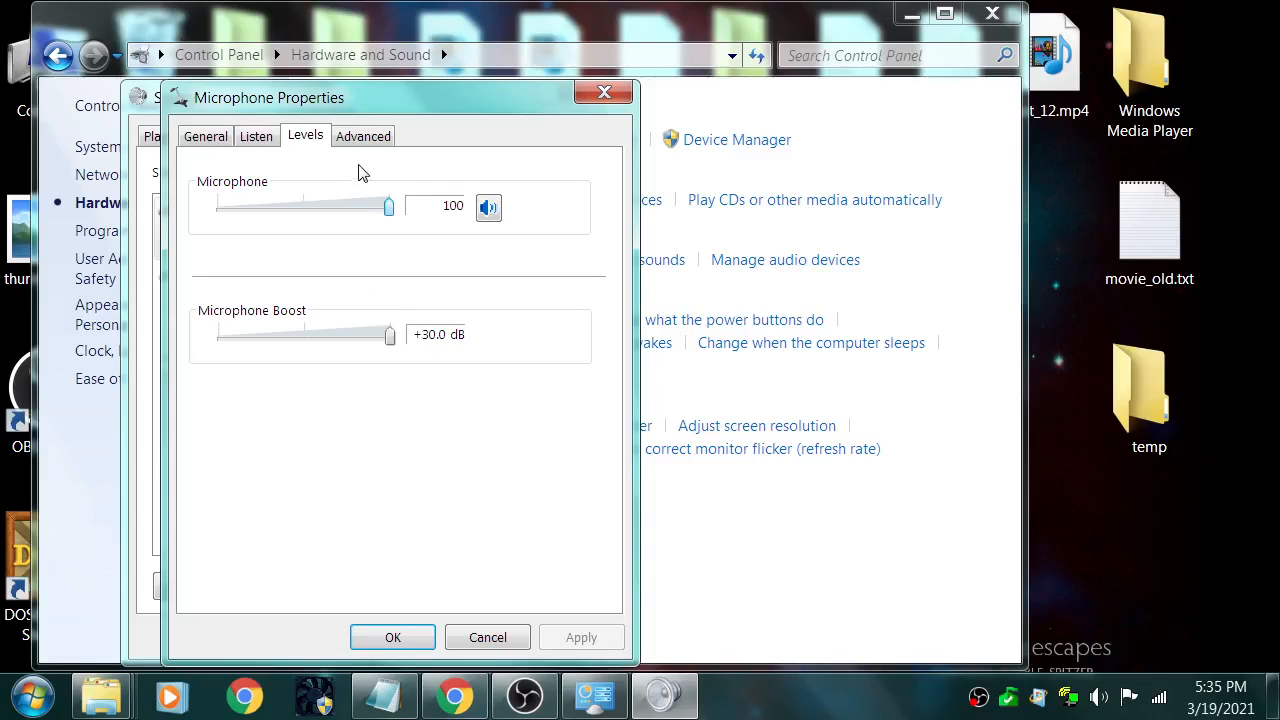
{"action": "left_click", "coordinate": [367, 140]}
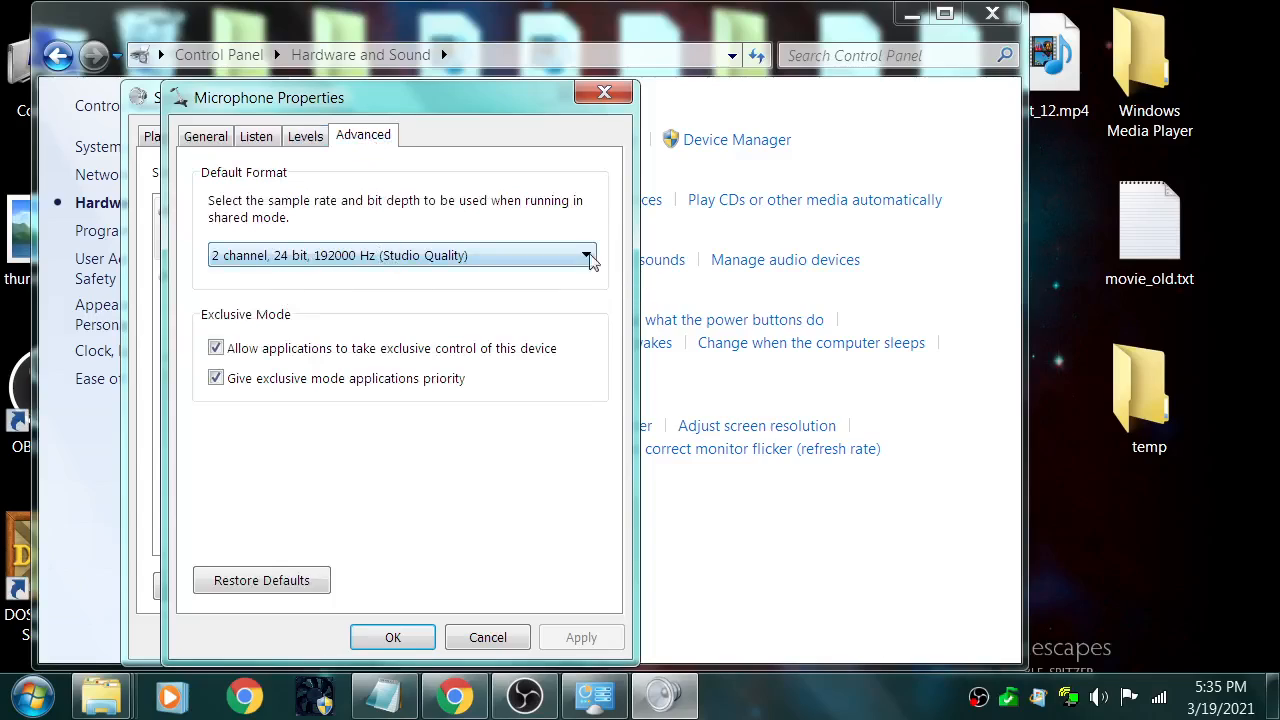
{"action": "left_click", "coordinate": [588, 257]}
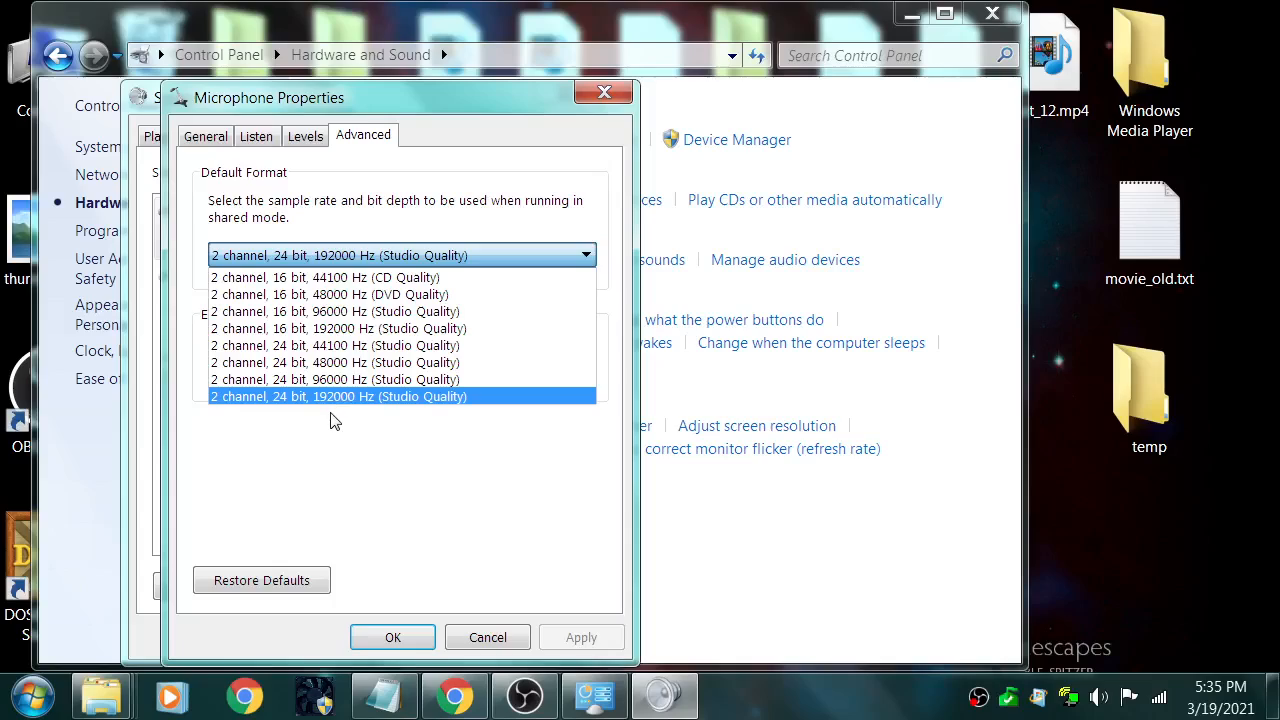
{"action": "left_click", "coordinate": [408, 648]}
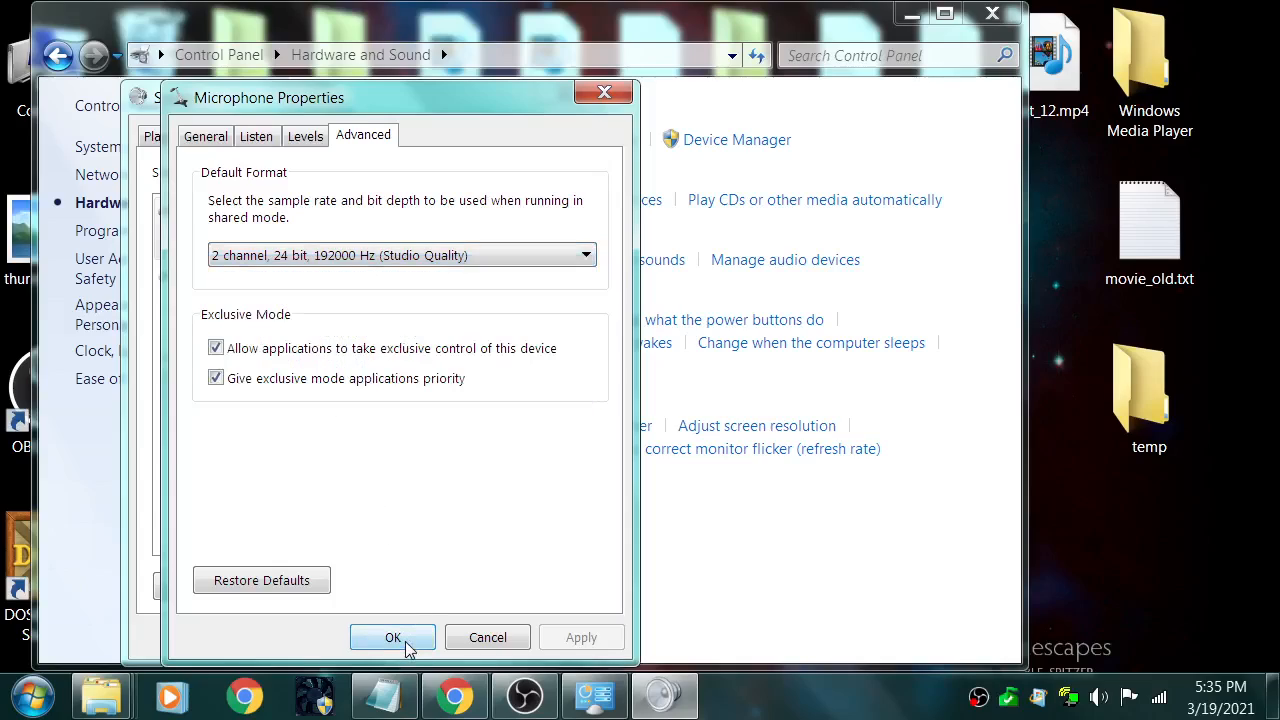
{"action": "left_click", "coordinate": [307, 137]}
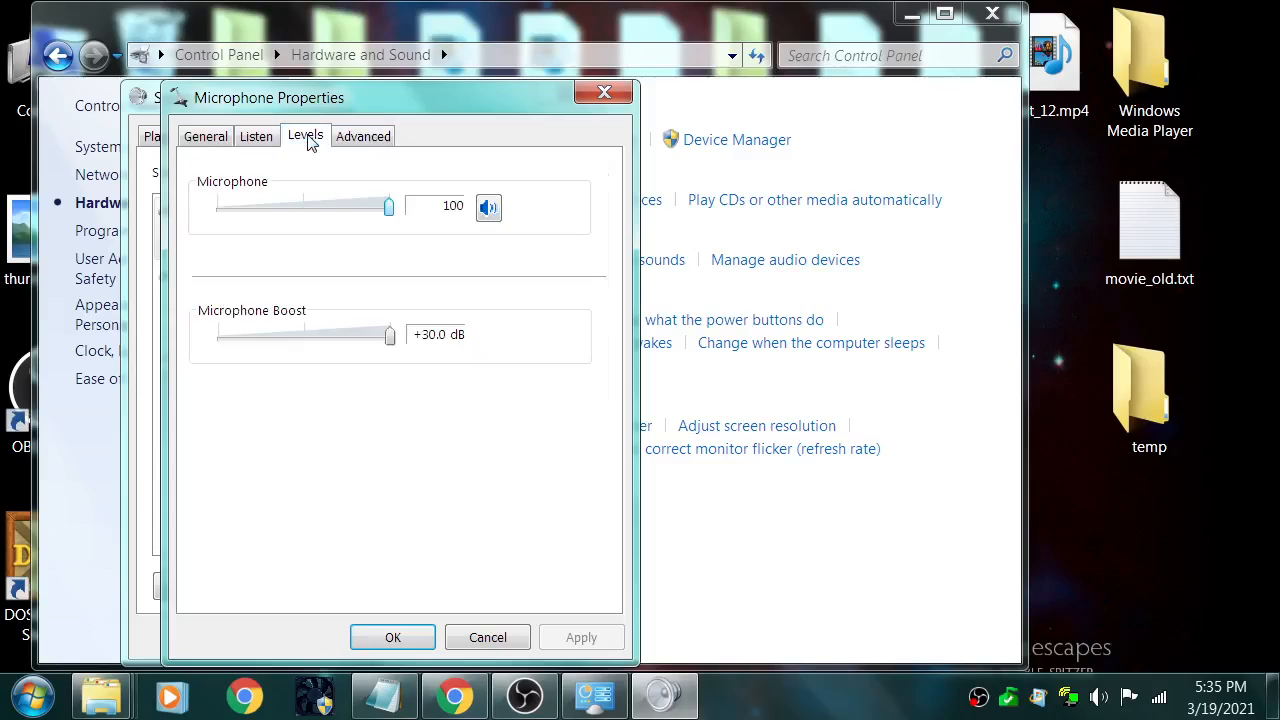
{"action": "left_click", "coordinate": [604, 92]}
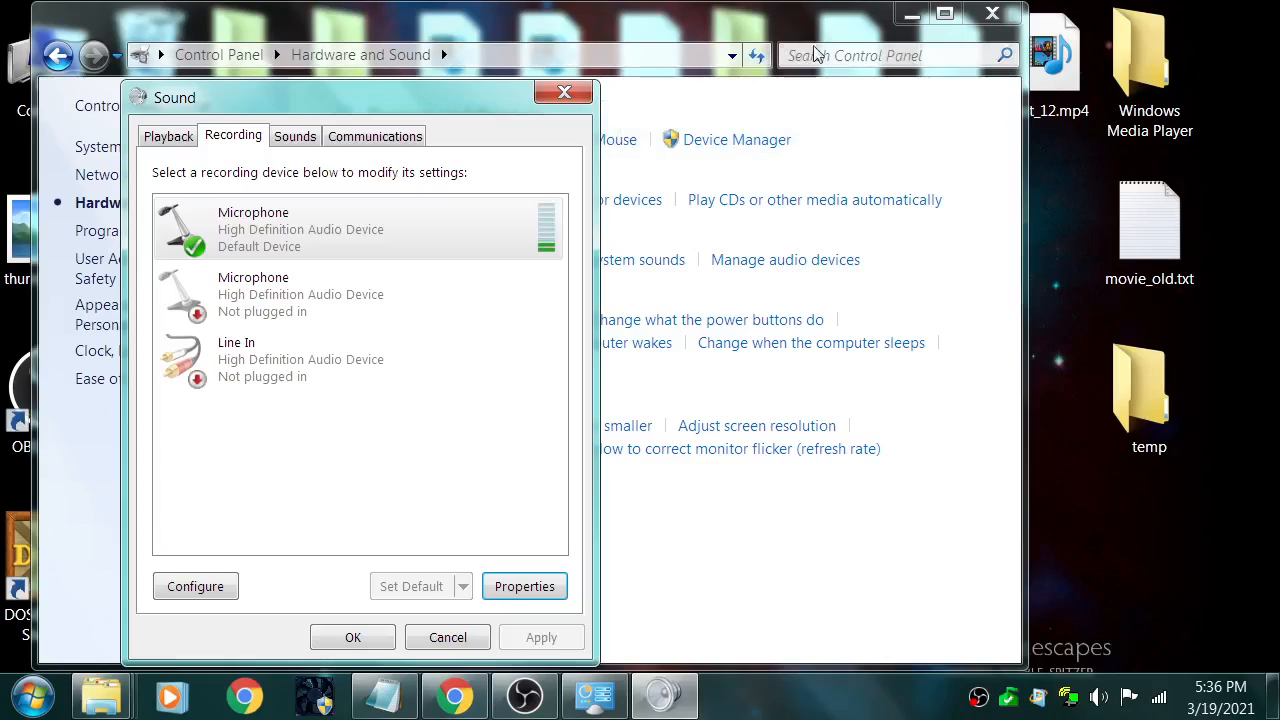
Step: Close the sound settings, minimize the Control Panel and switch back to OBS Studio
{"action": "left_click", "coordinate": [566, 95]}
{"action": "left_click", "coordinate": [912, 14]}
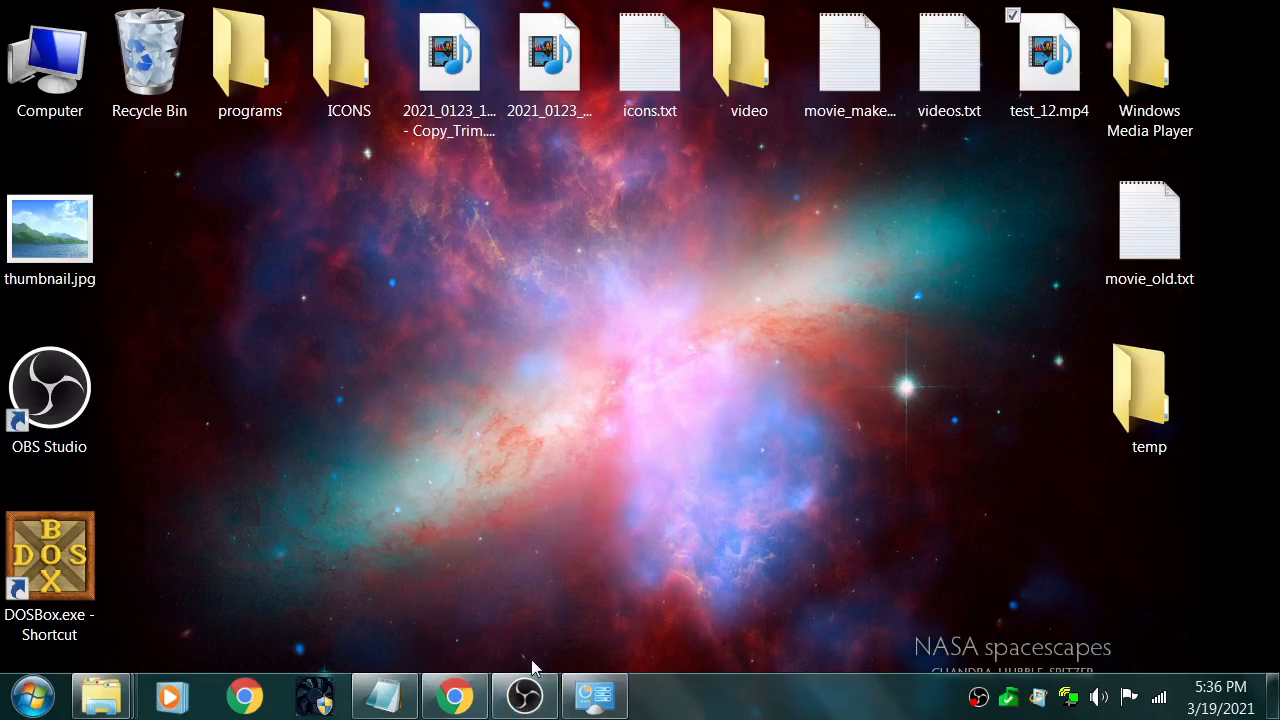
{"action": "left_click", "coordinate": [525, 696]}
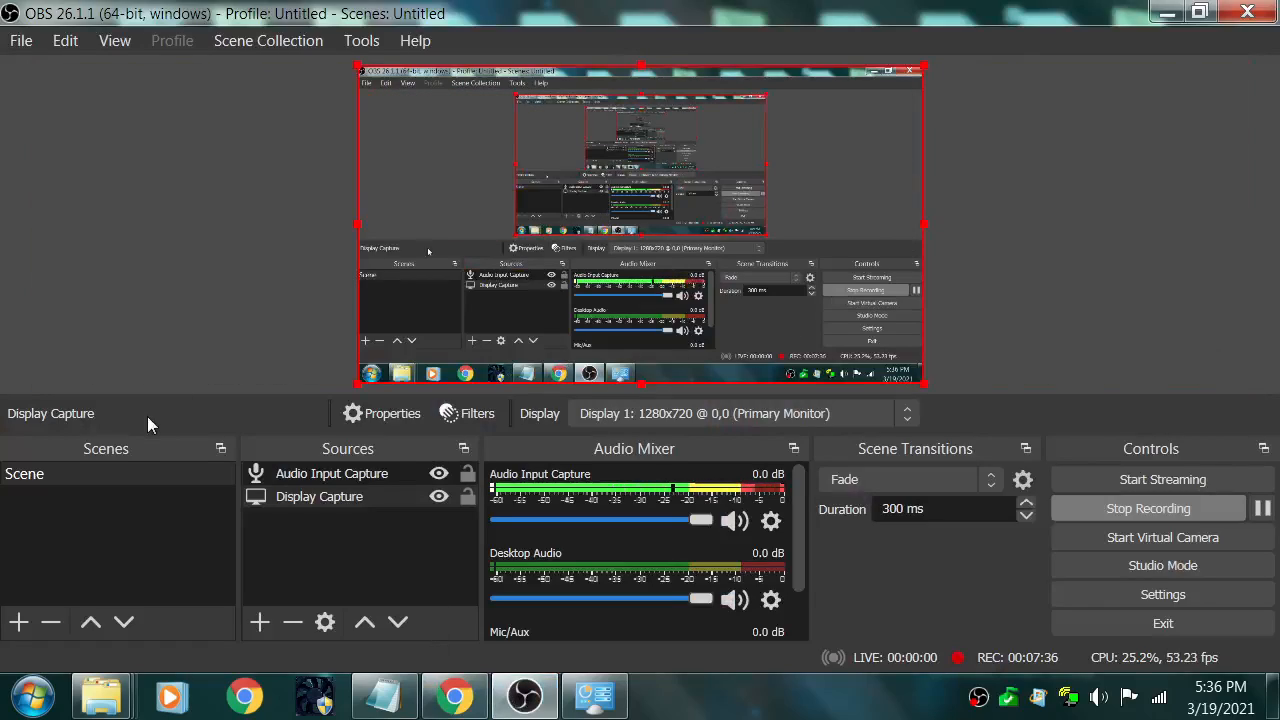